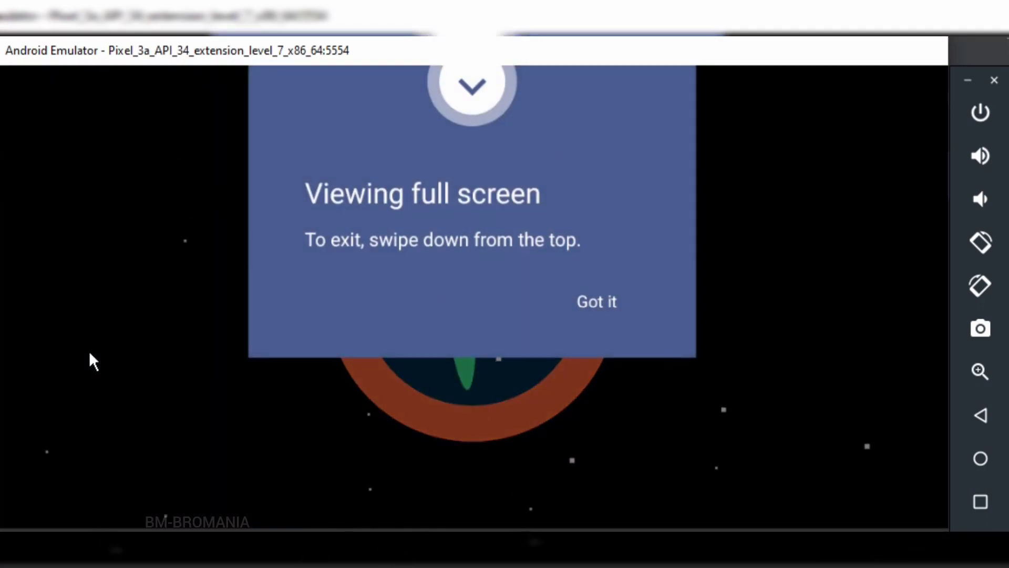
left_click(593, 304)
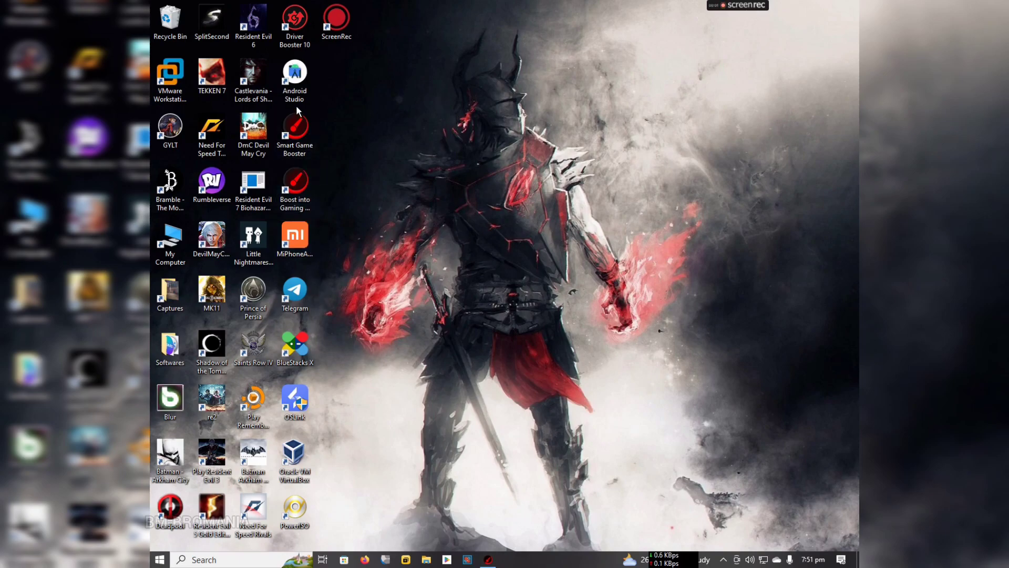
Launch Android Studio and start creating a new virtual device from the Virtual Device Manager.
double_click(294, 91)
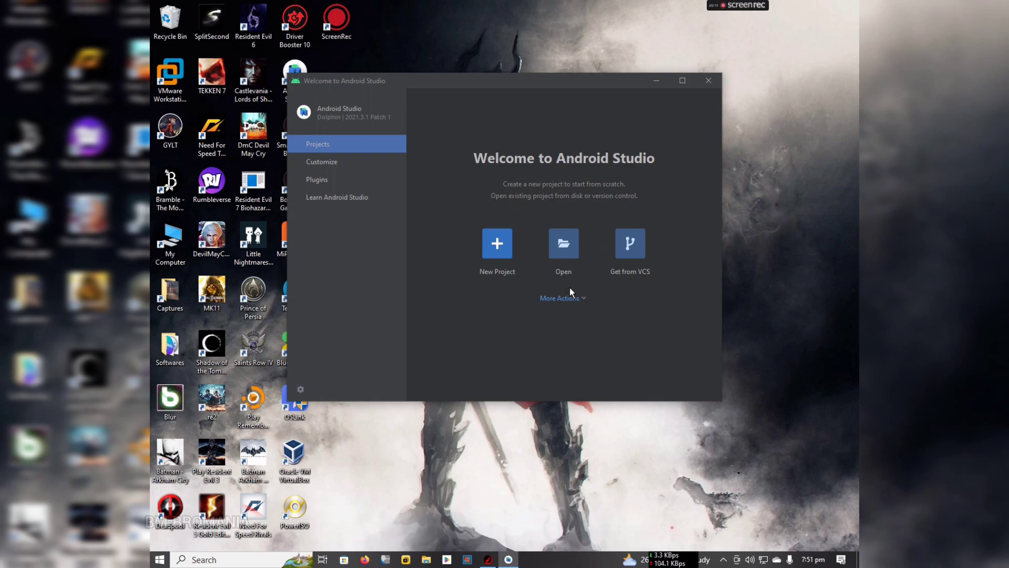
left_click(570, 301)
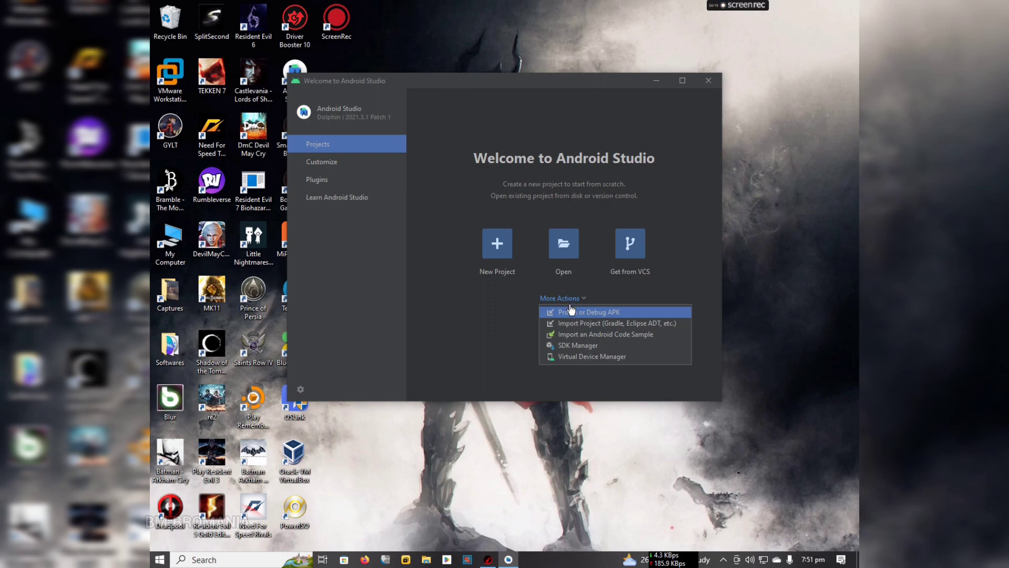
left_click(589, 357)
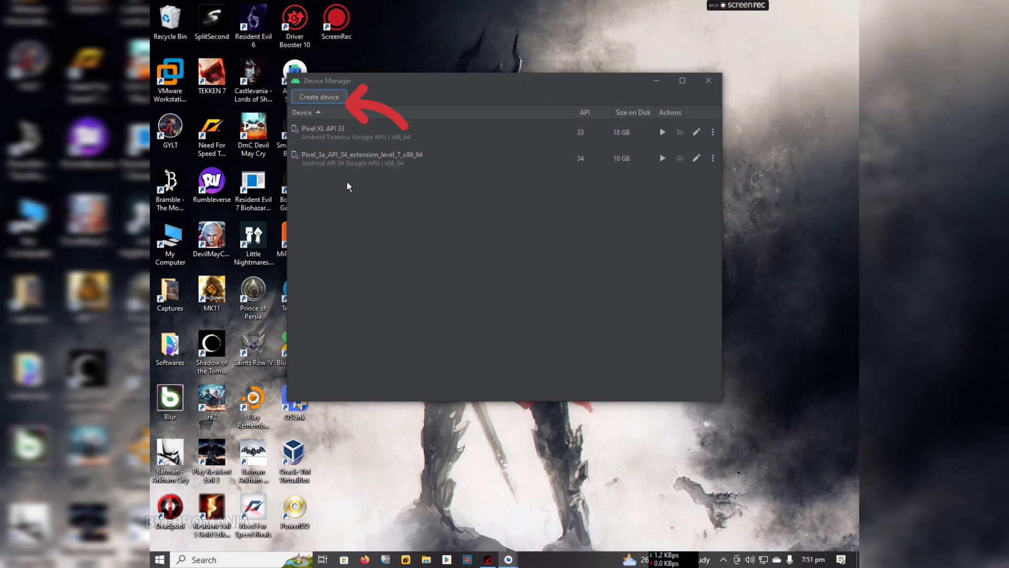
left_click(322, 97)
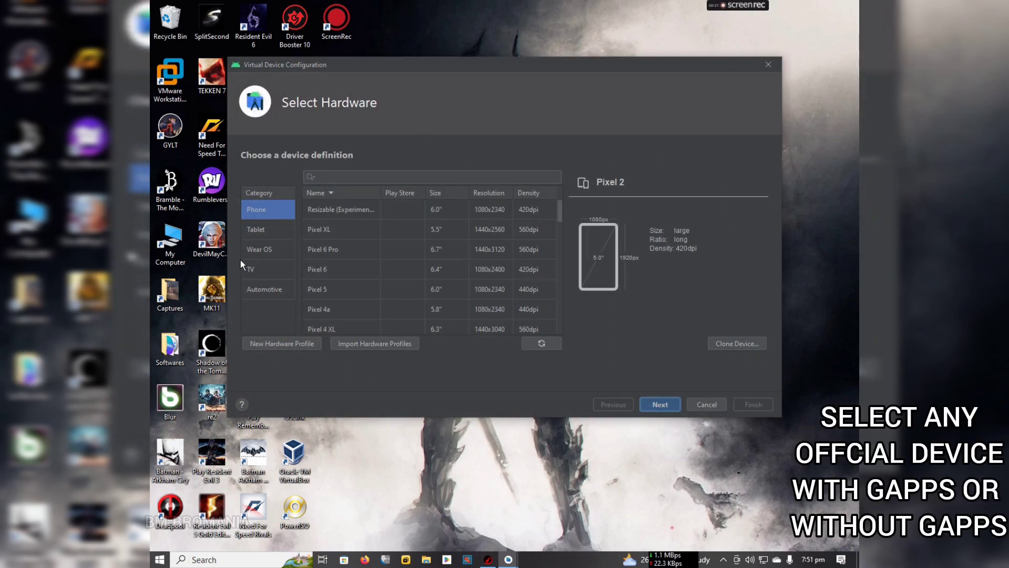
Choose the Pixel 4 phone as the hardware definition and continue to the system image selection.
scroll(351, 237, "down", 4)
scroll(351, 239, "down", 7)
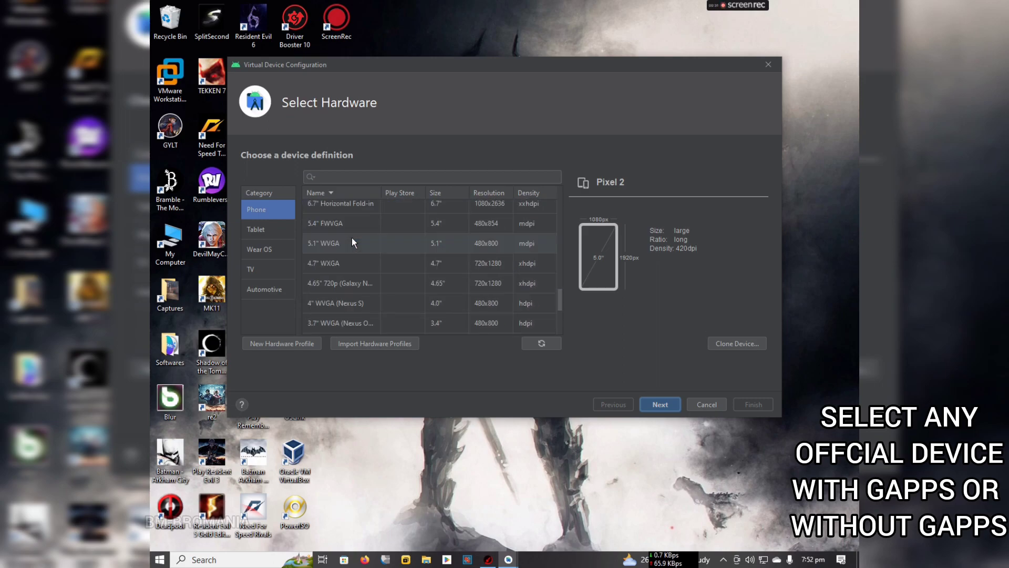
scroll(352, 241, "up", 11)
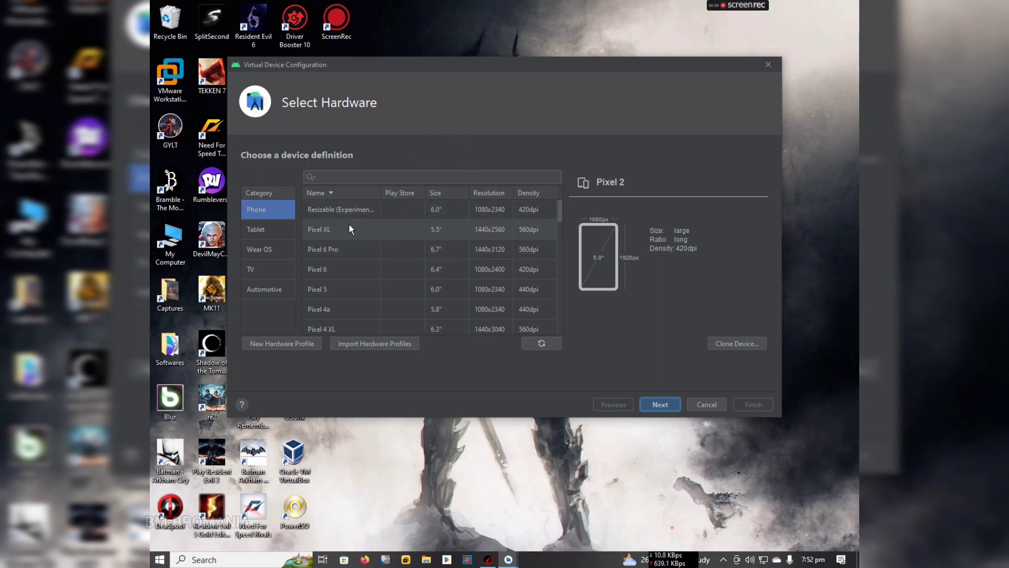
scroll(355, 274, "down", 3)
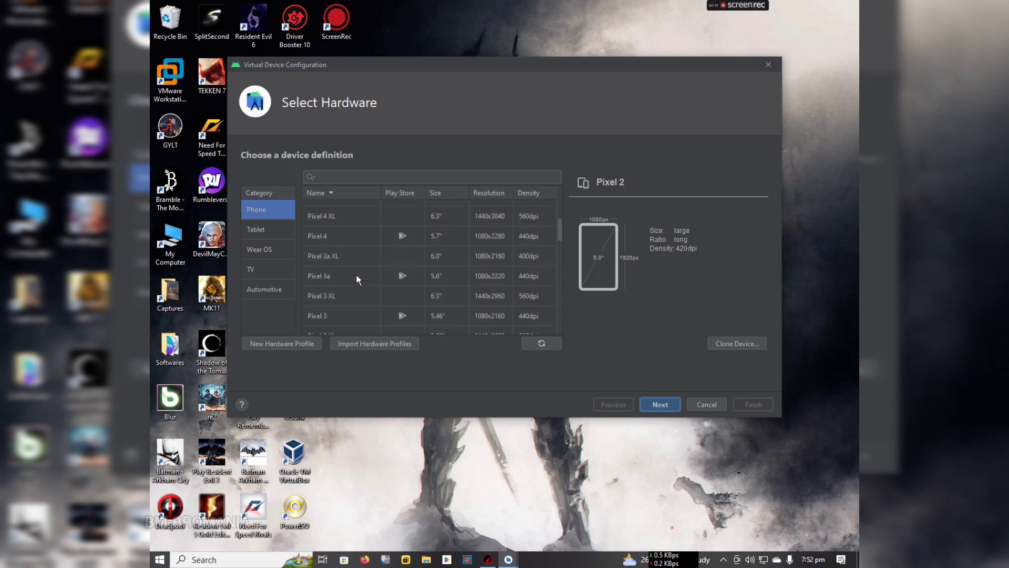
left_click(374, 231)
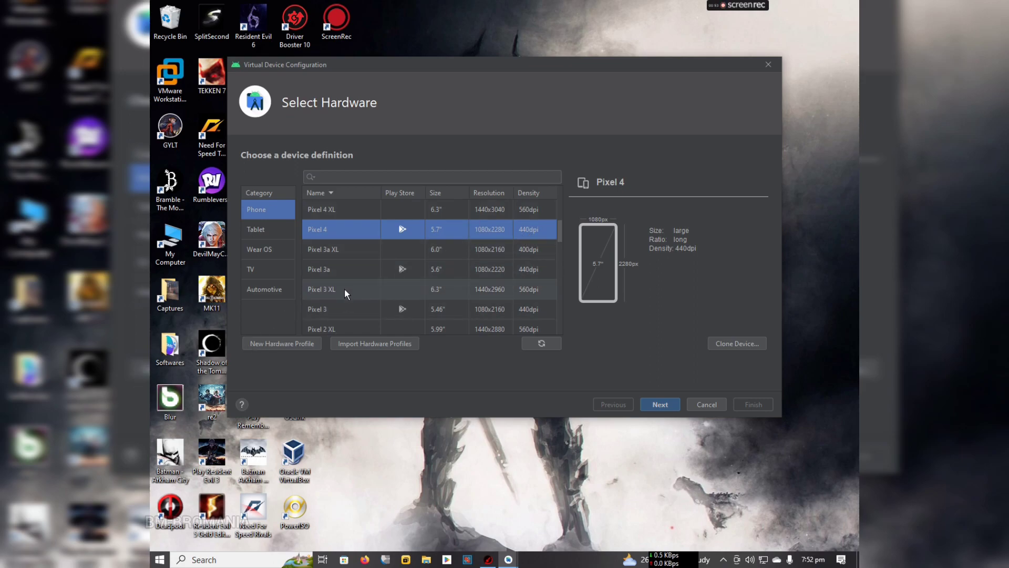
scroll(386, 289, "down", 1)
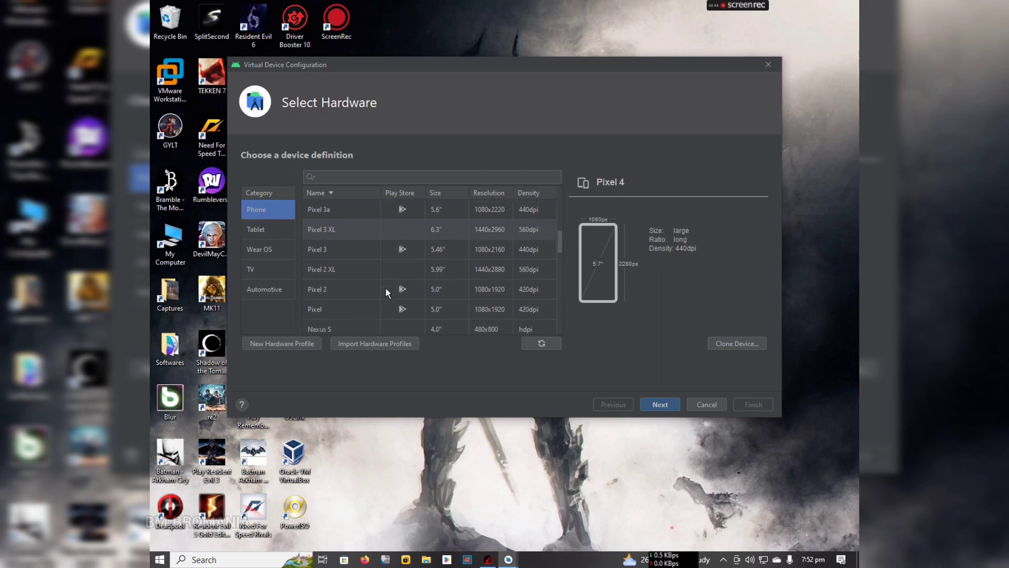
scroll(313, 221, "up", 3)
scroll(313, 220, "down", 2)
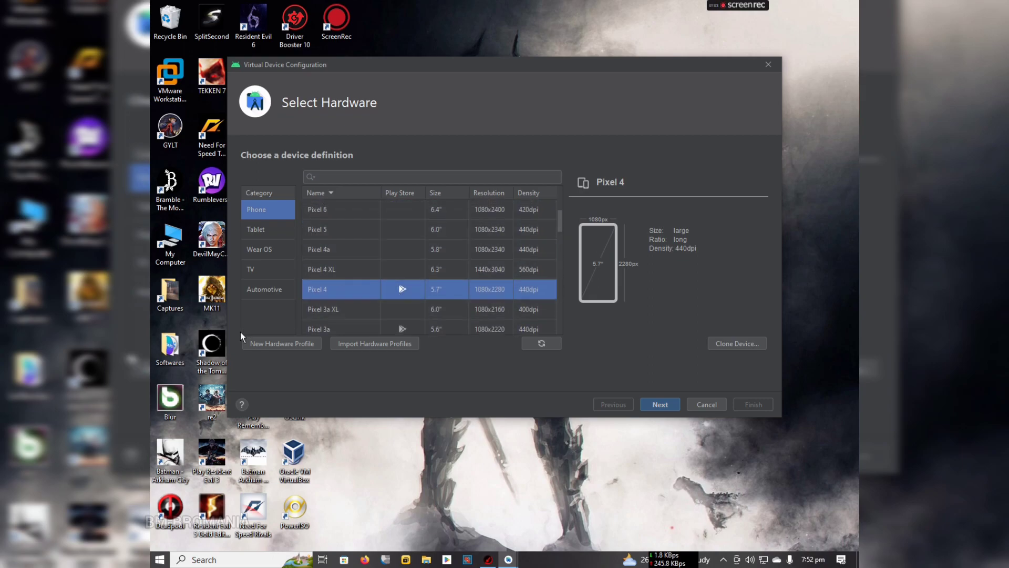
left_click(668, 405)
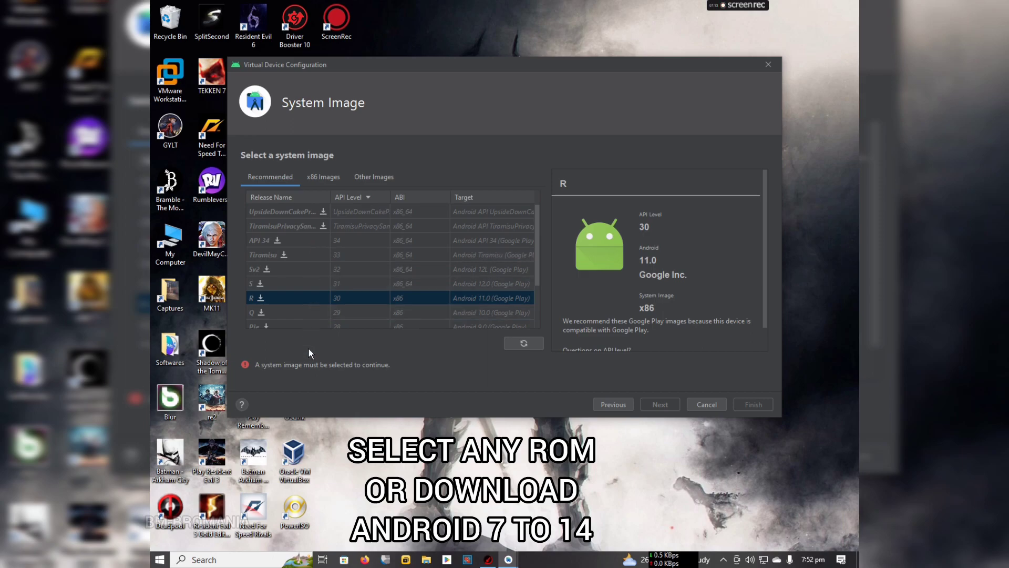
Examine the available Android system images among the recommended, x86 and other images.
left_click(282, 213)
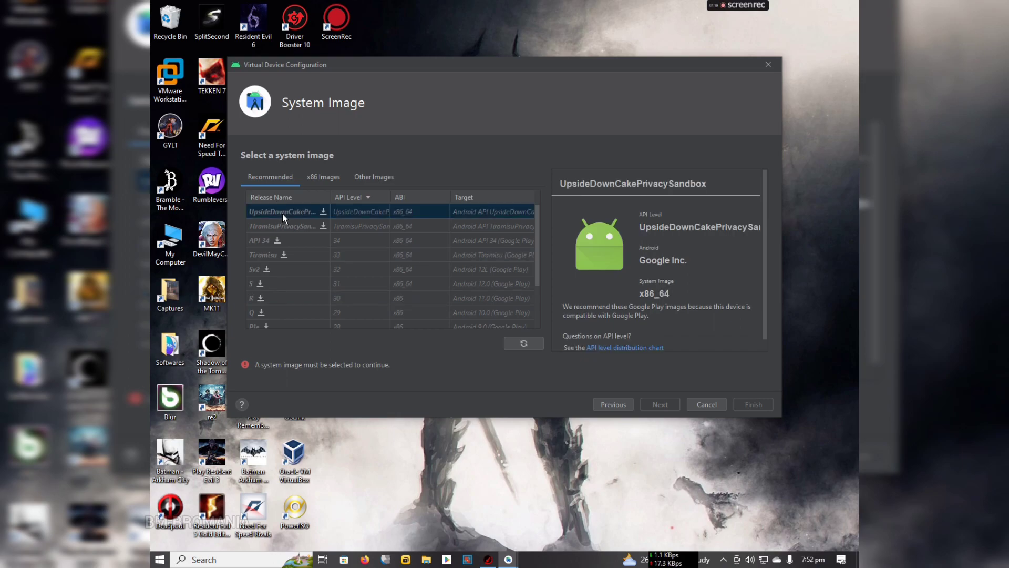
left_click(284, 224)
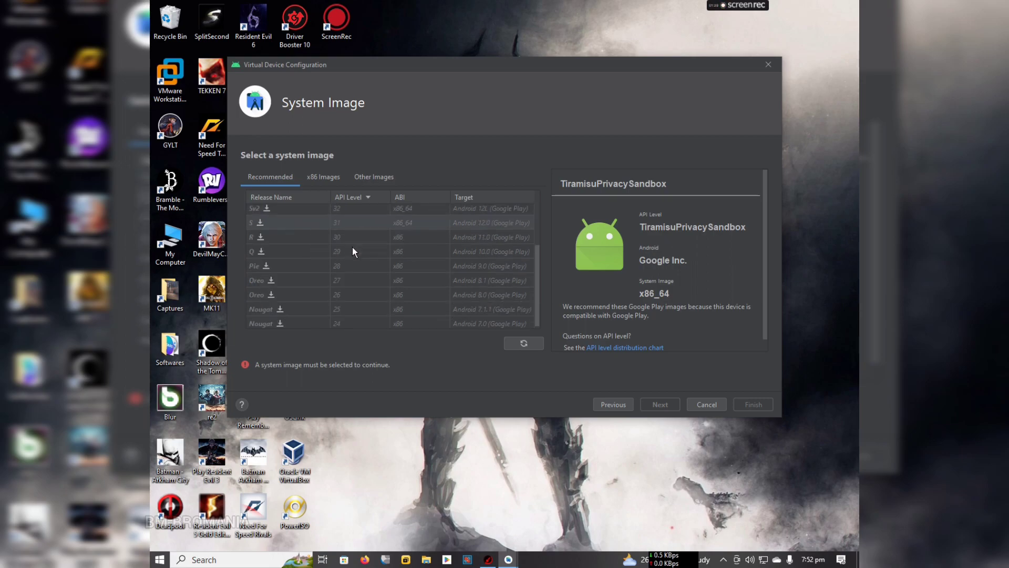
scroll(352, 247, "down", 3)
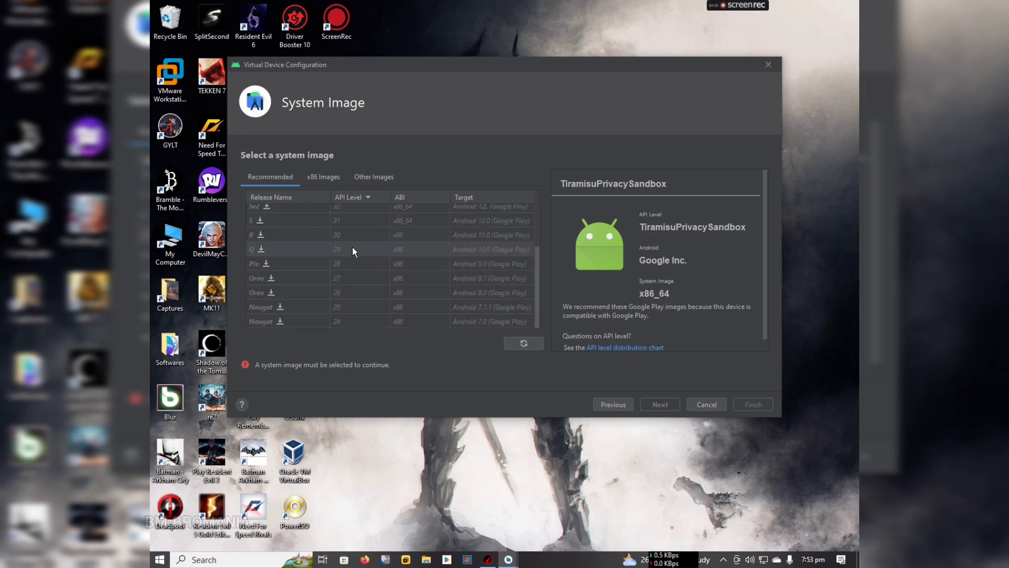
scroll(271, 247, "up", 3)
scroll(349, 263, "up", 2)
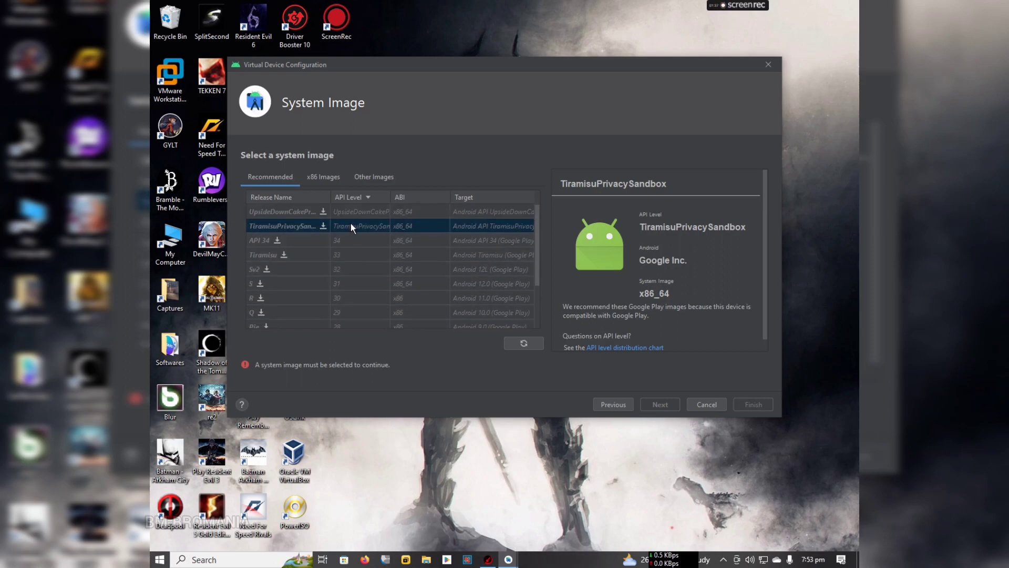
left_click(352, 210)
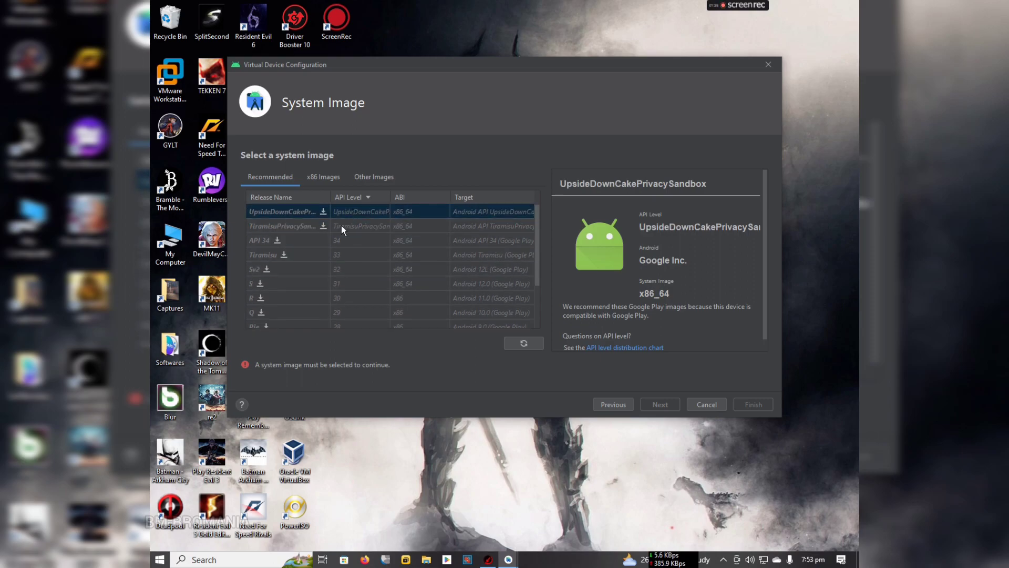
left_click(305, 252)
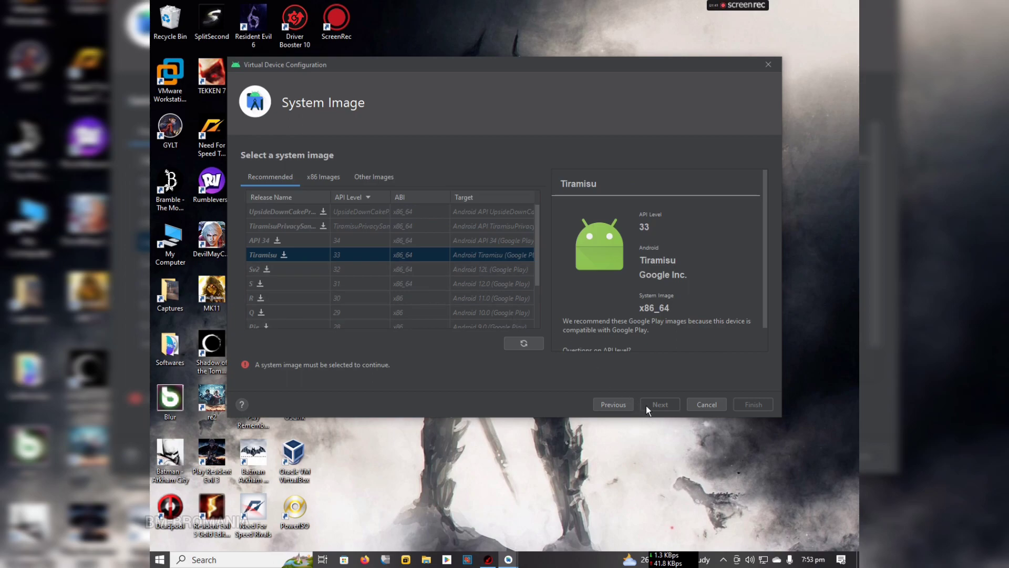
left_click(307, 213)
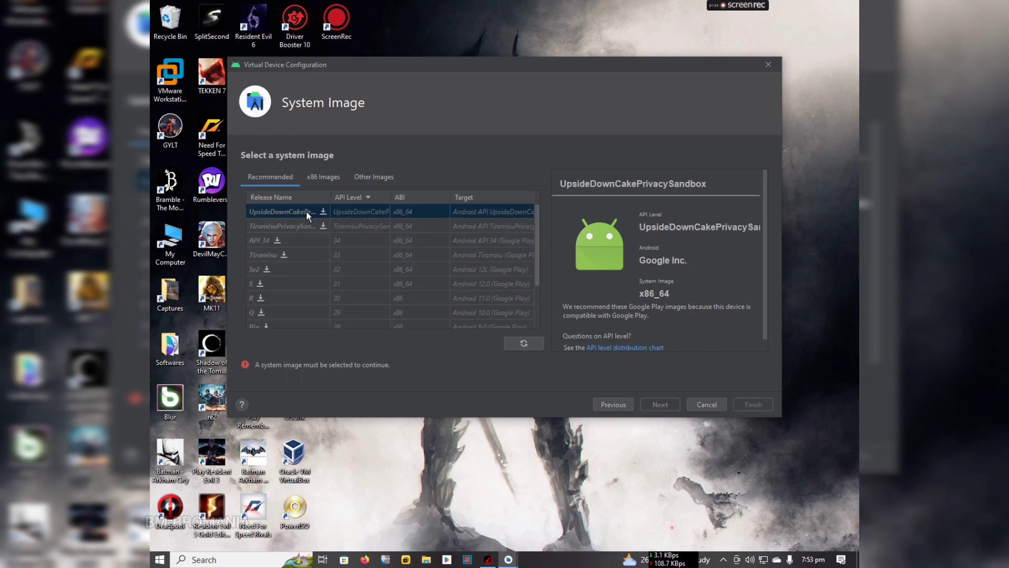
left_click(318, 178)
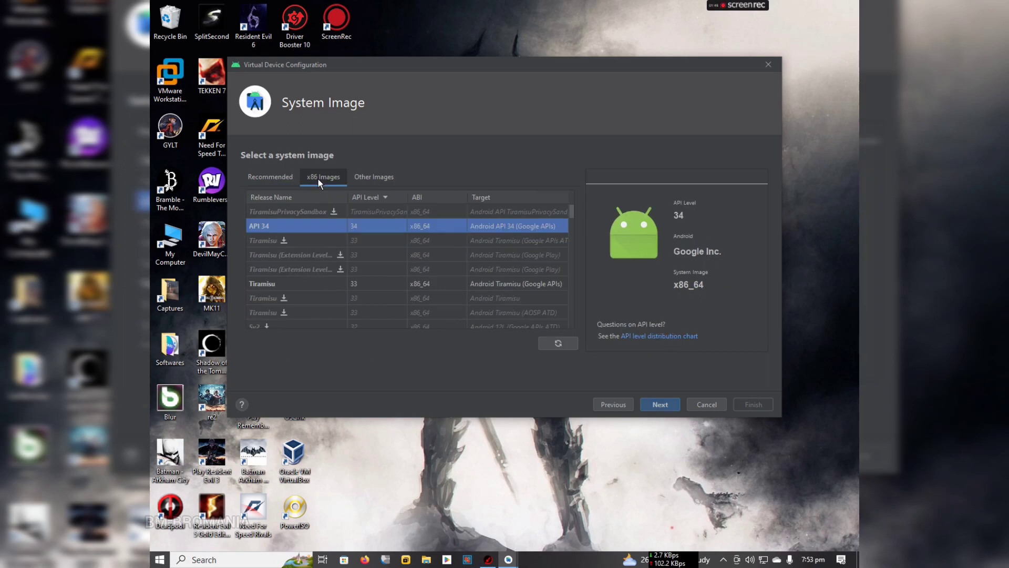
left_click(269, 178)
scroll(300, 242, "down", 3)
scroll(304, 248, "up", 3)
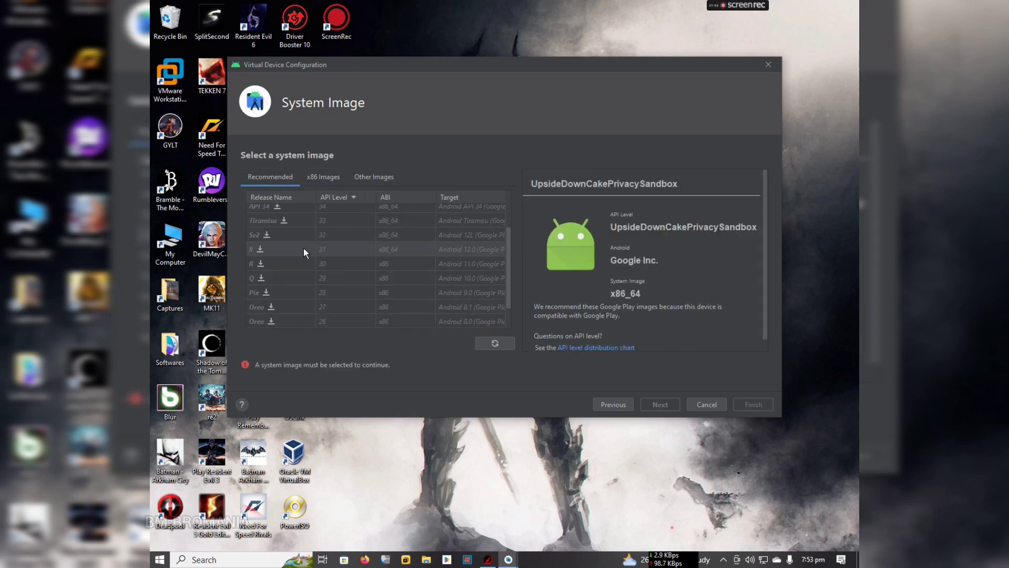
left_click(380, 178)
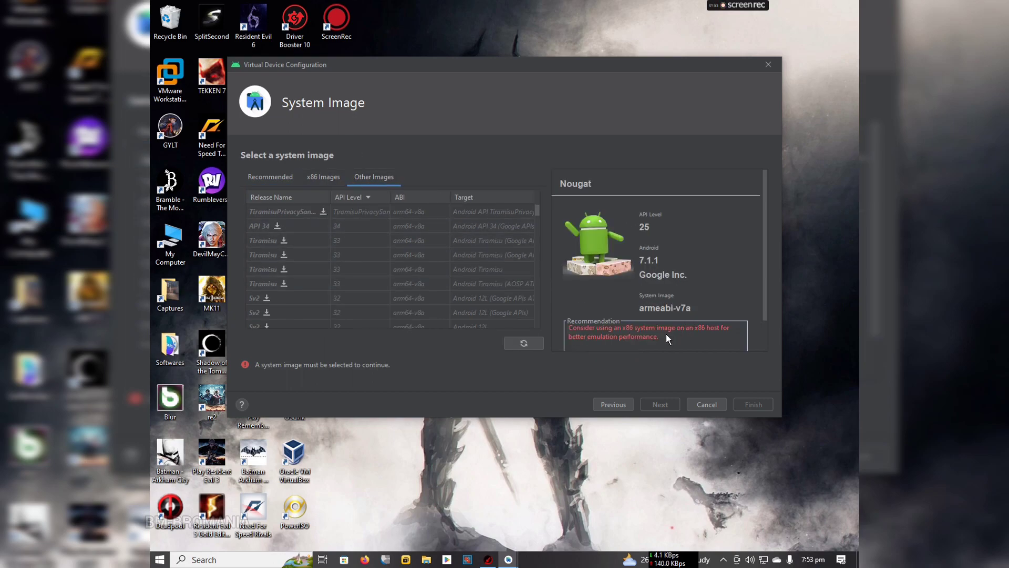
Select the x86_64 API 34 (Google APIs) system image and continue to the device configuration, keeping that image.
left_click(308, 175)
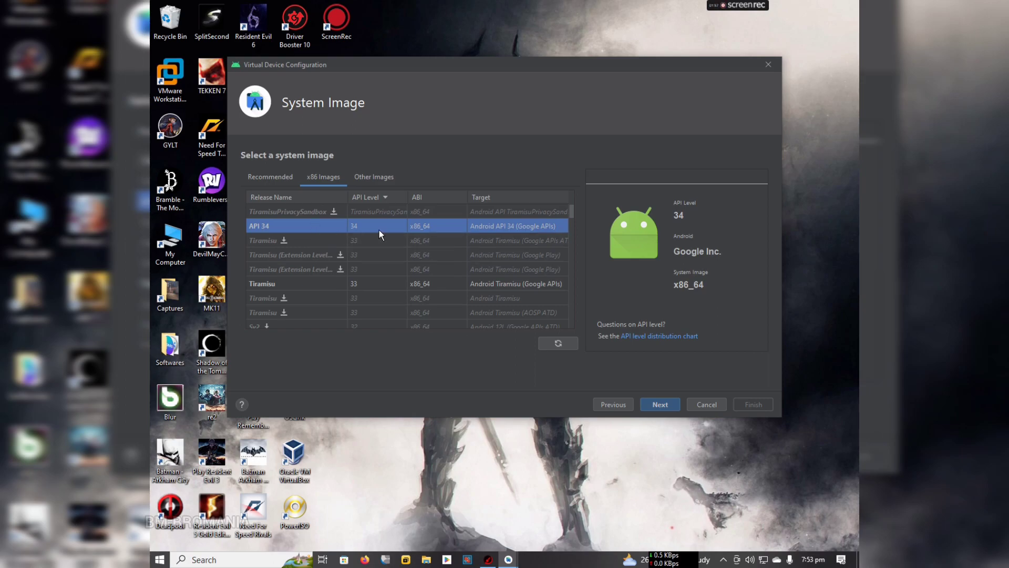
scroll(321, 235, "down", 1)
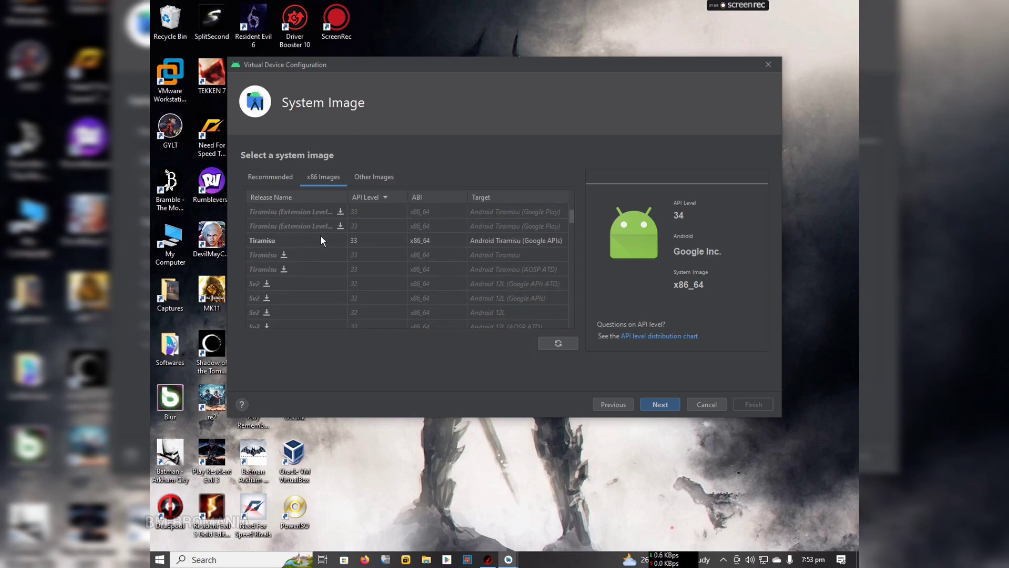
left_click(319, 239)
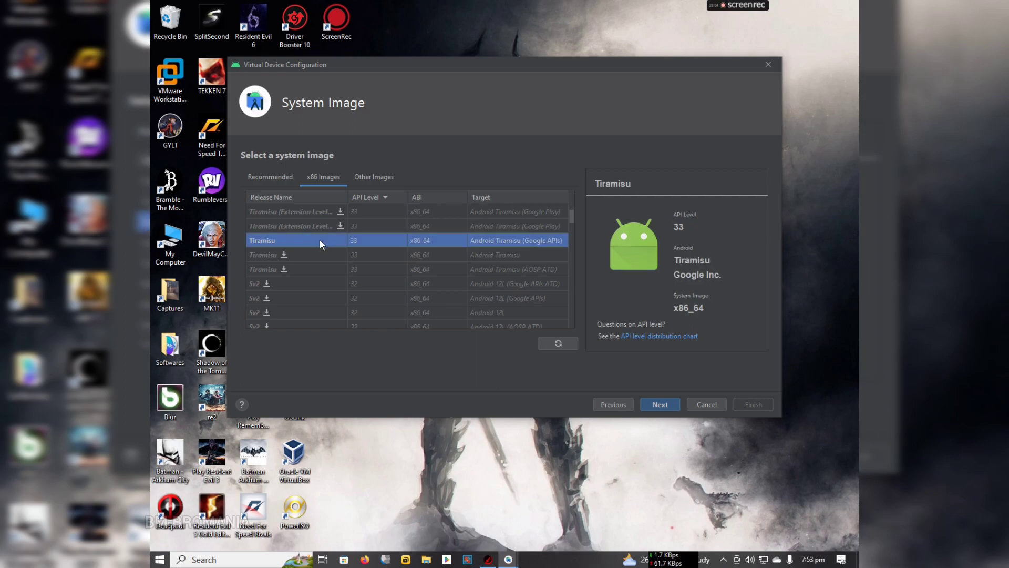
scroll(307, 270, "up", 1)
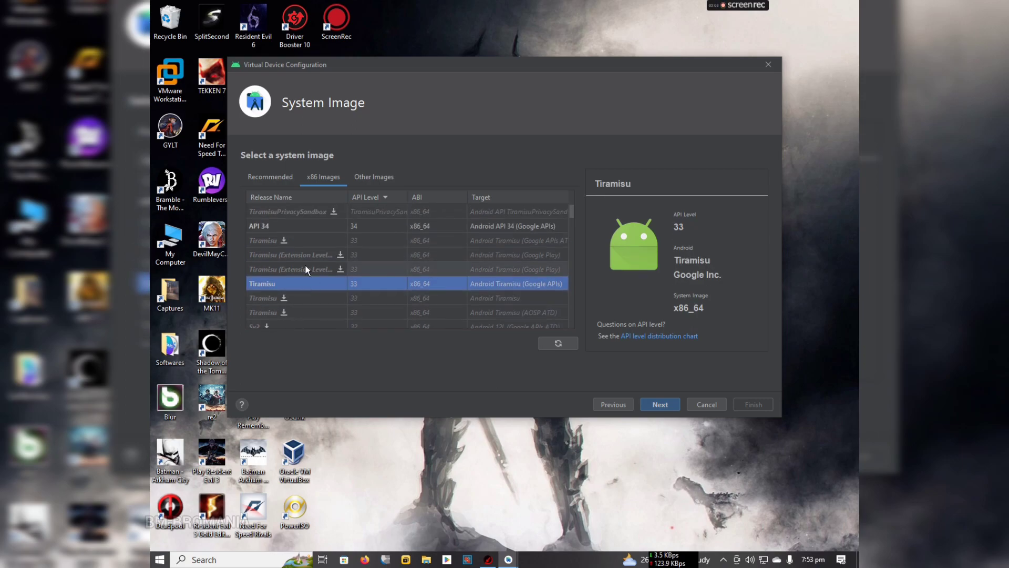
left_click(289, 226)
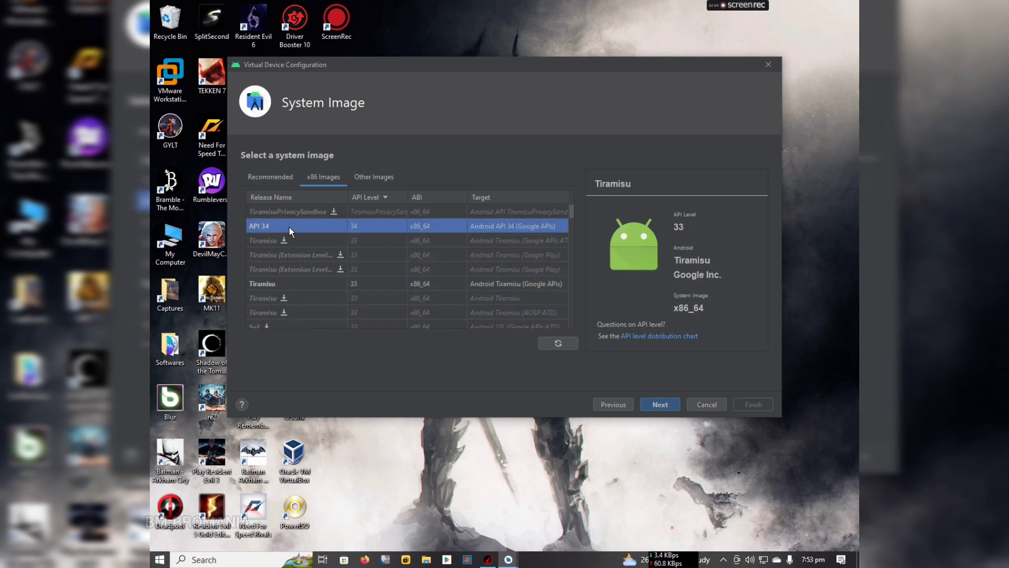
left_click(659, 405)
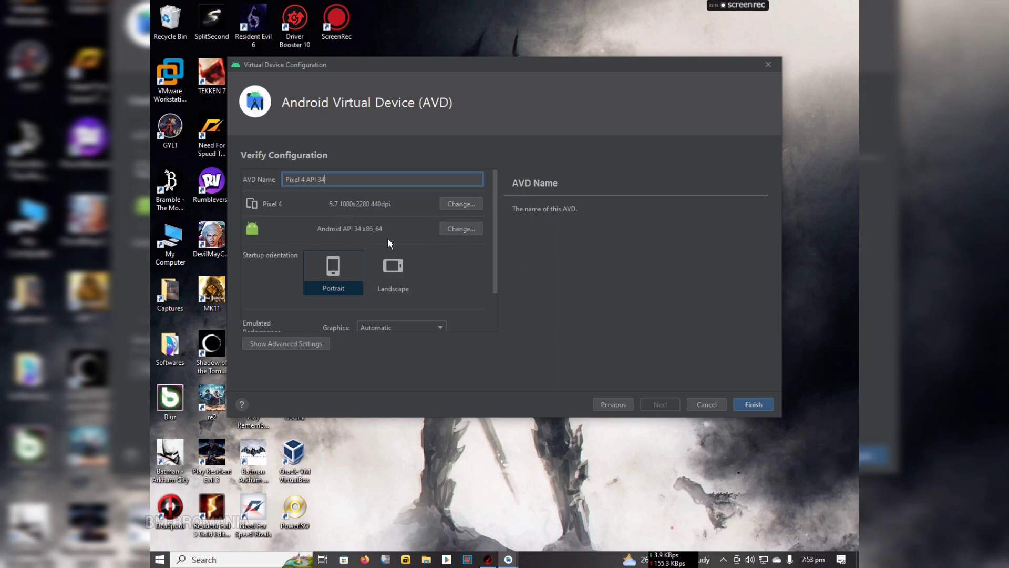
left_click(460, 229)
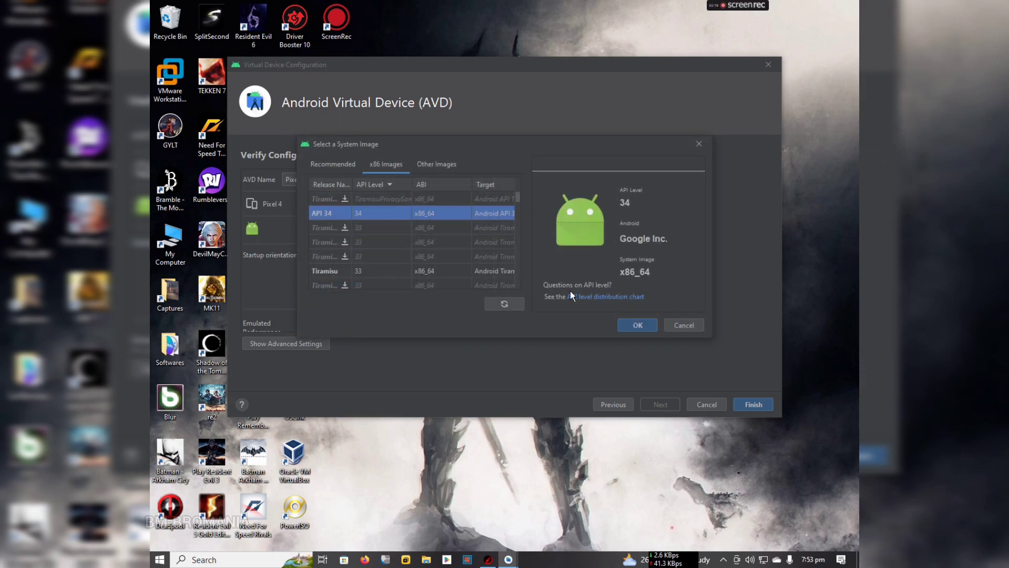
left_click(697, 326)
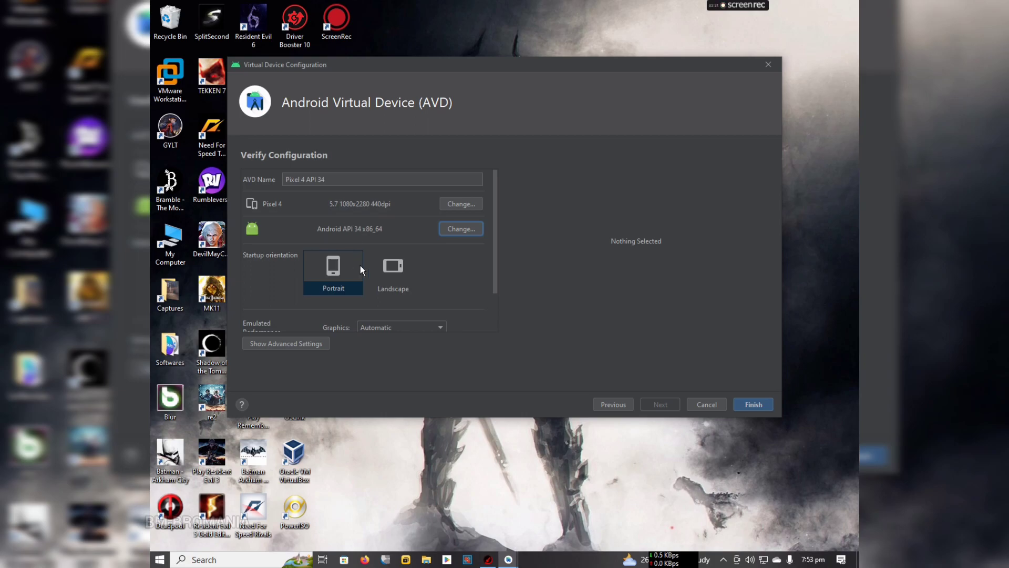
Set the virtual device's startup orientation to Landscape and its emulated graphics to Hardware - GLES 2.0.
left_click(395, 273)
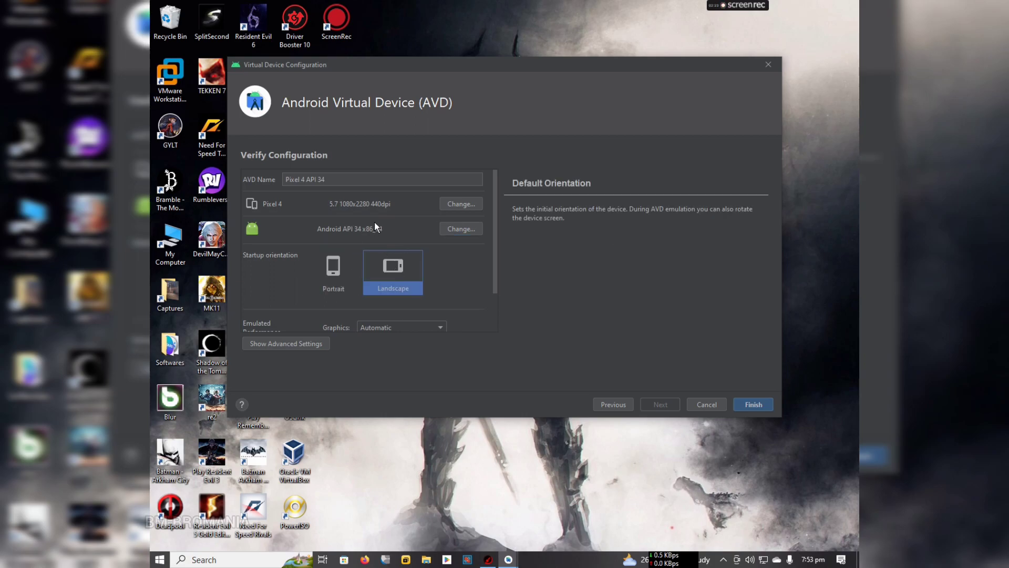
scroll(375, 226, "down", 1)
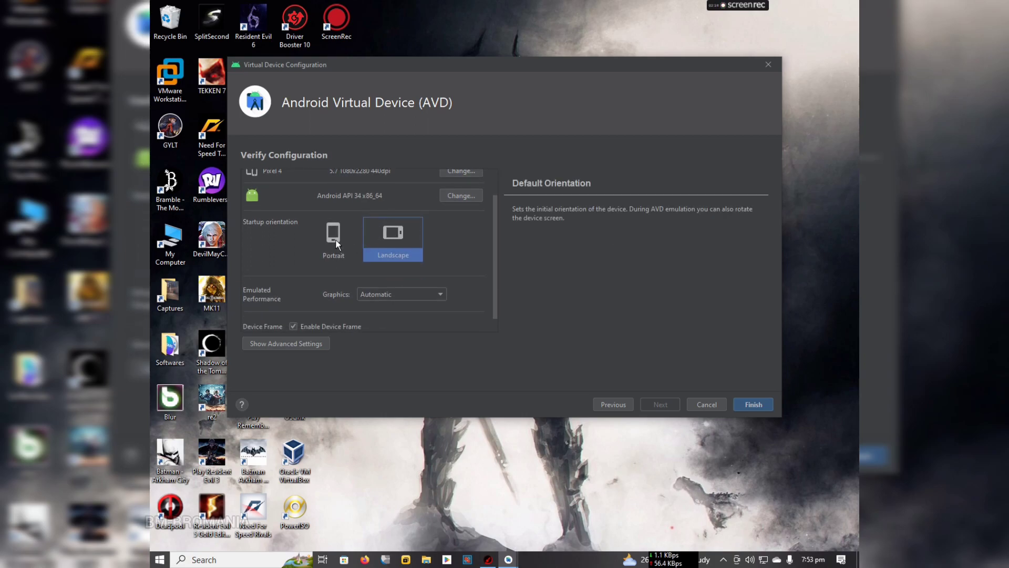
left_click(395, 293)
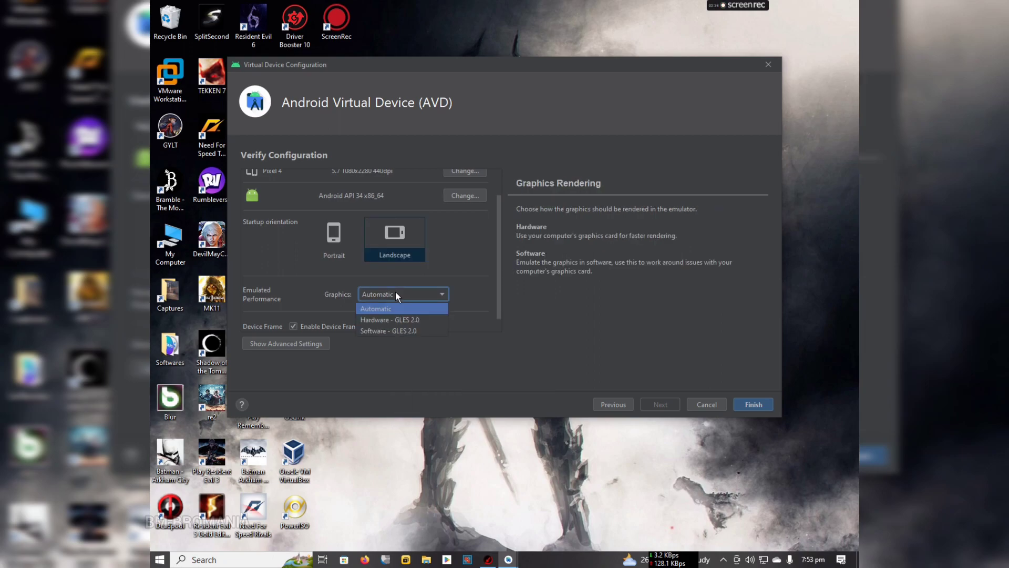
left_click(400, 320)
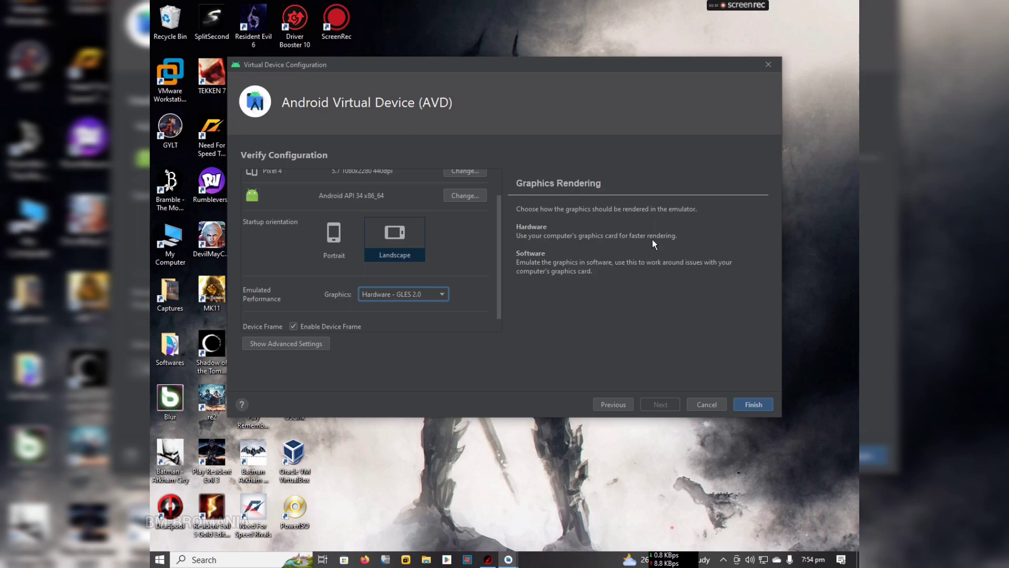
scroll(322, 274, "down", 1)
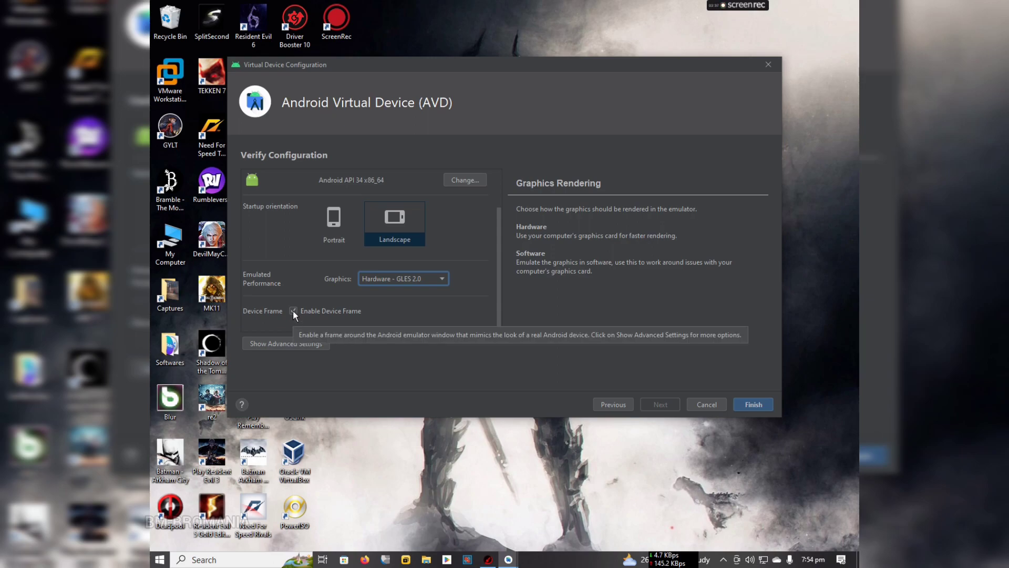
Show the advanced settings and set the network latency to EDGE, leaving the network speed at Full.
left_click(297, 341)
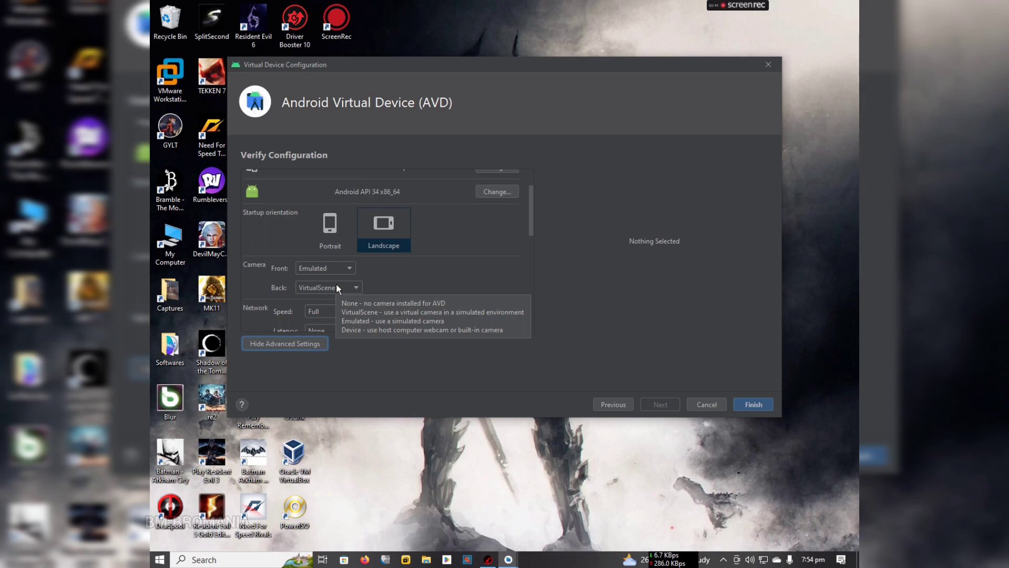
scroll(335, 283, "down", 1)
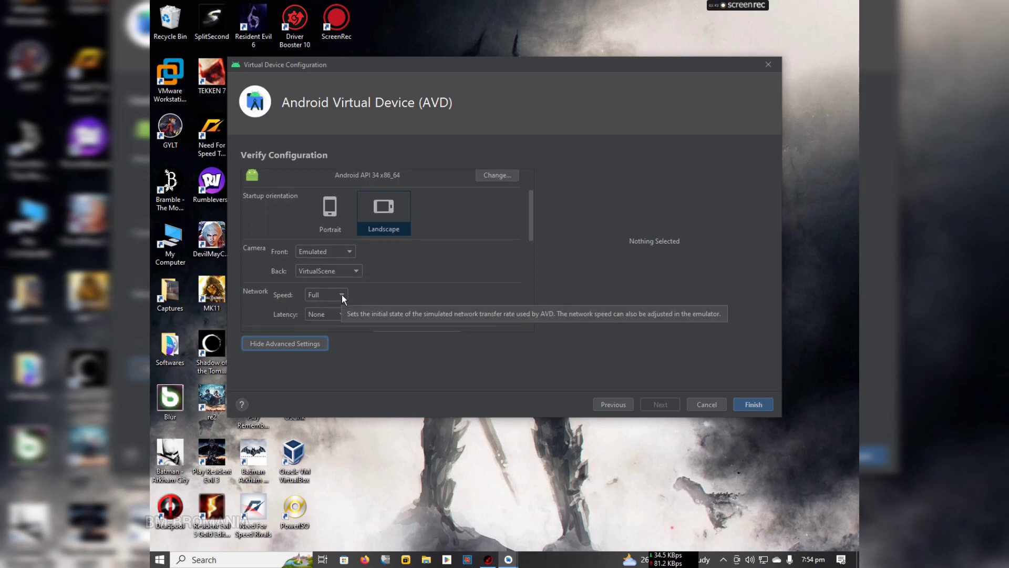
left_click(338, 294)
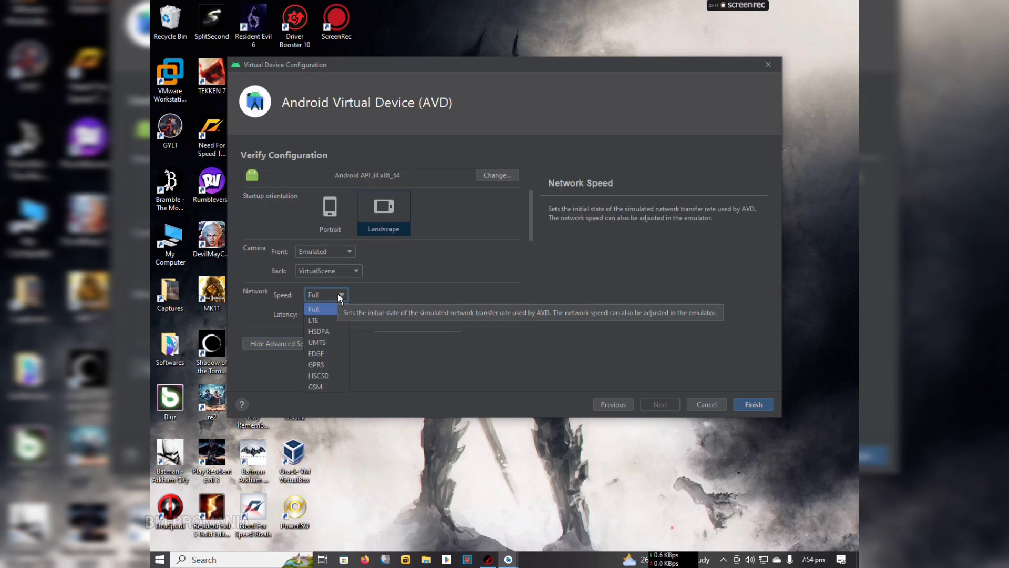
left_click(432, 299)
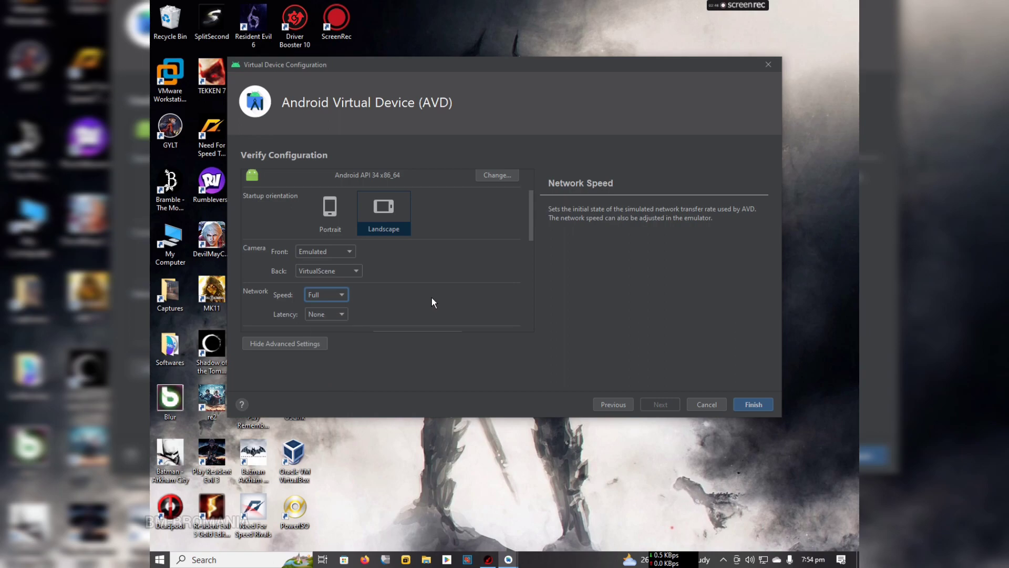
left_click(325, 315)
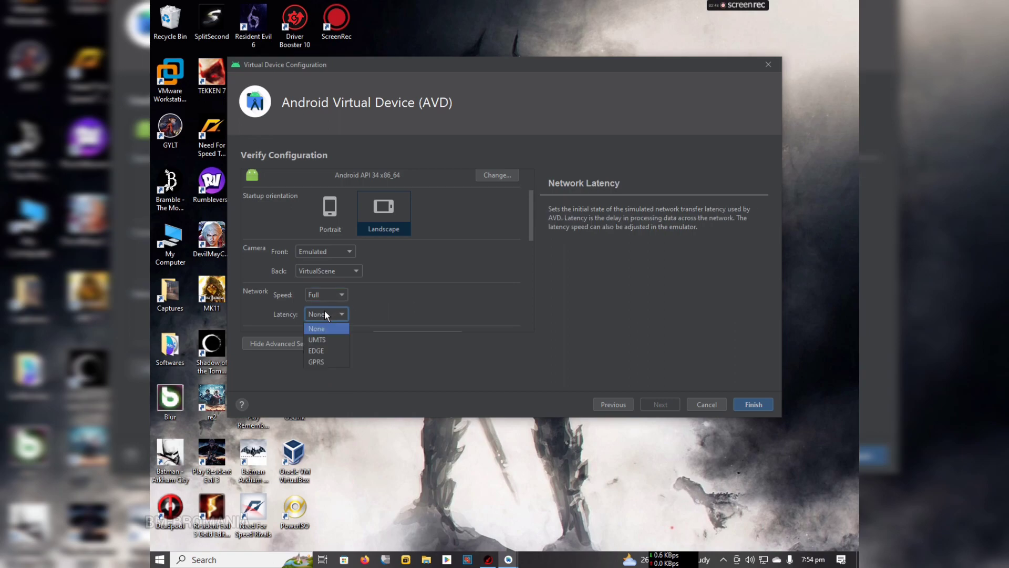
left_click(322, 351)
Set the Pixel 4 virtual device's RAM to 8 GB.
scroll(406, 301, "down", 3)
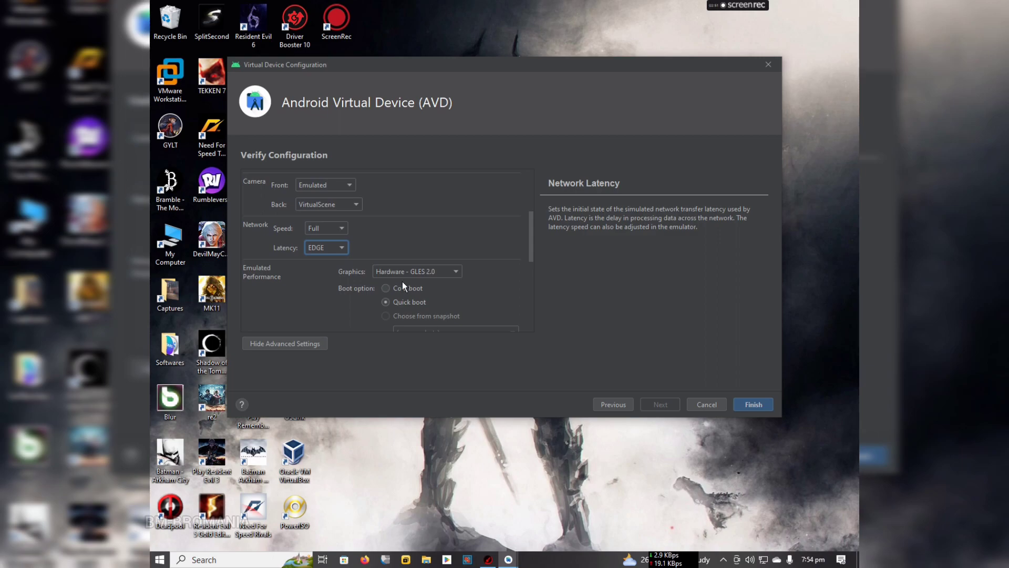
scroll(486, 279, "down", 3)
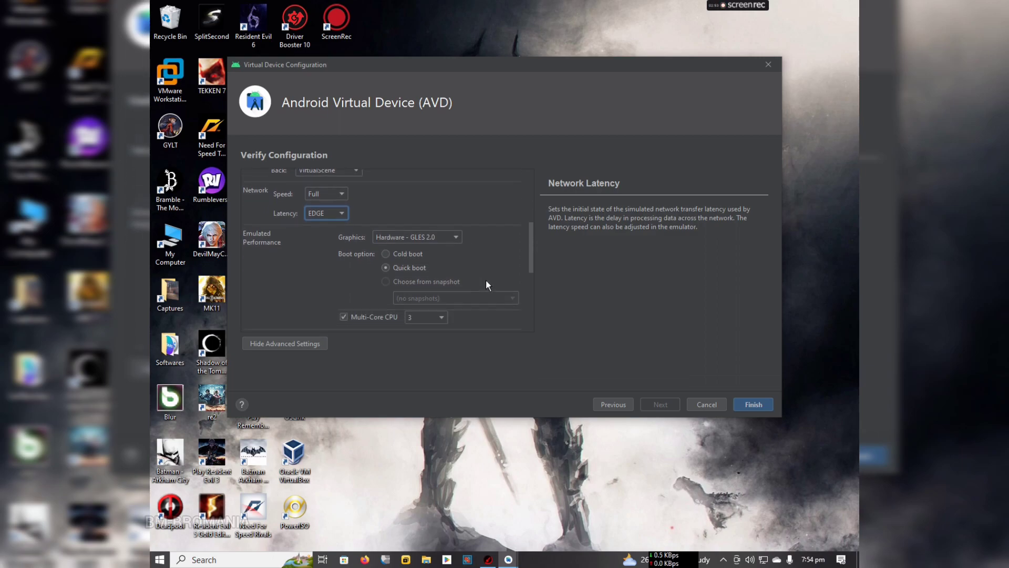
scroll(485, 284, "down", 1)
scroll(487, 284, "down", 2)
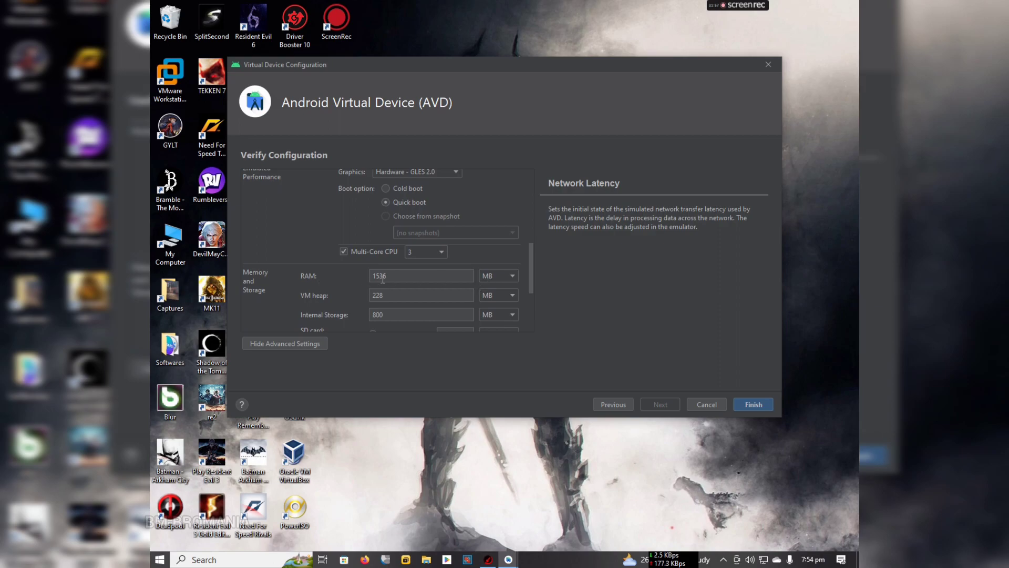
double_click(403, 275)
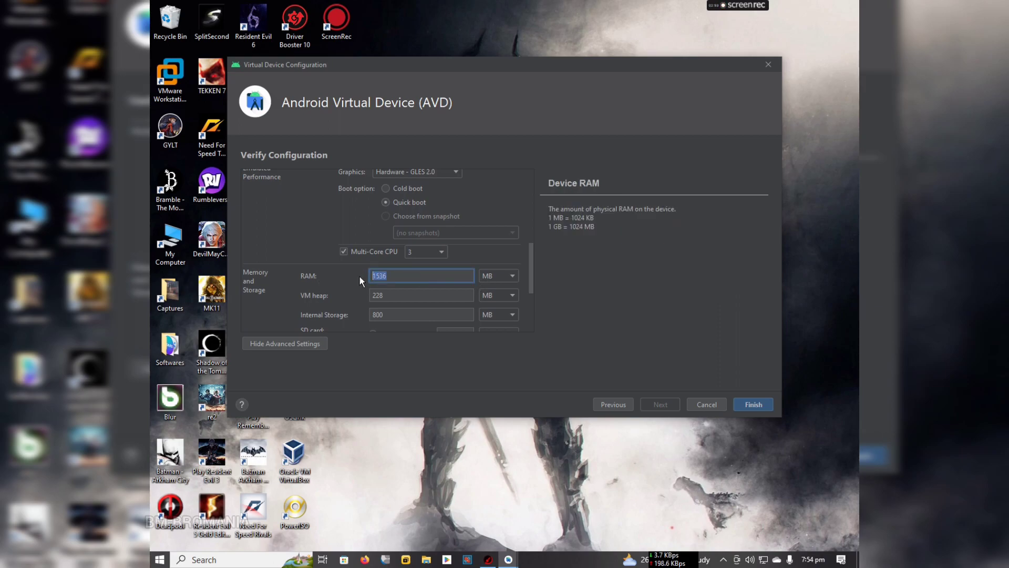
type("8")
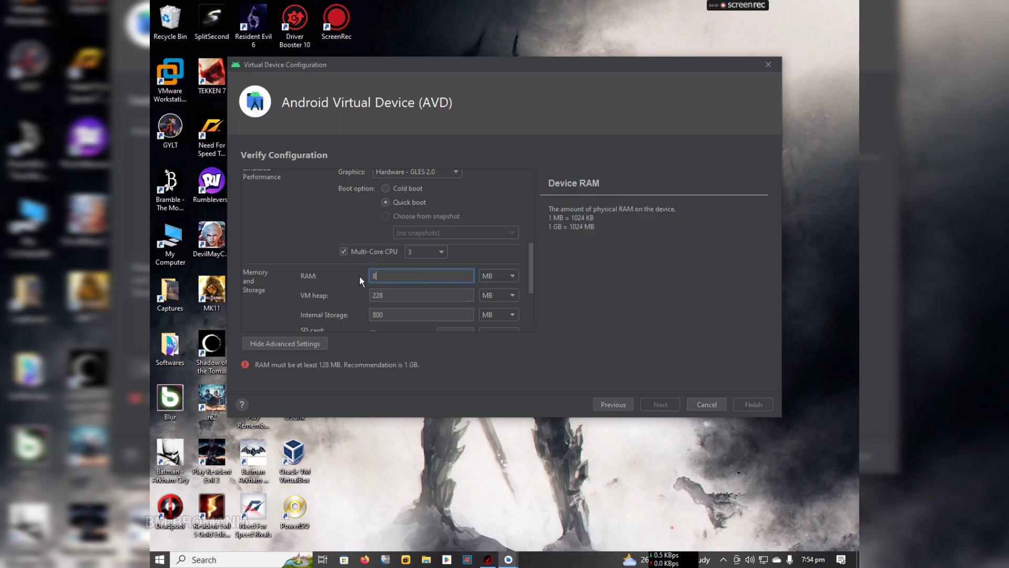
left_click(494, 277)
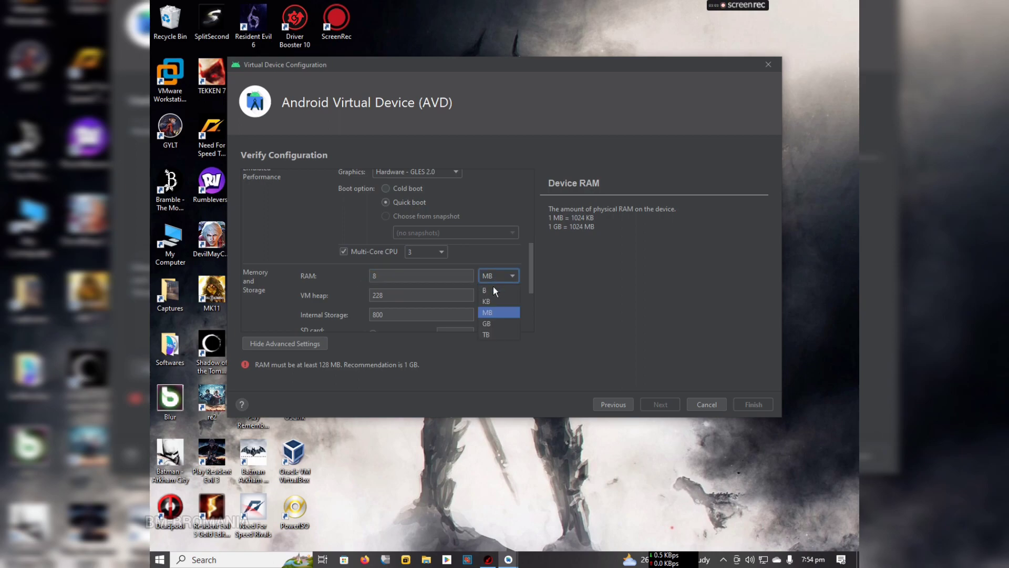
left_click(490, 322)
left_click_drag(398, 278, 349, 277)
type("8")
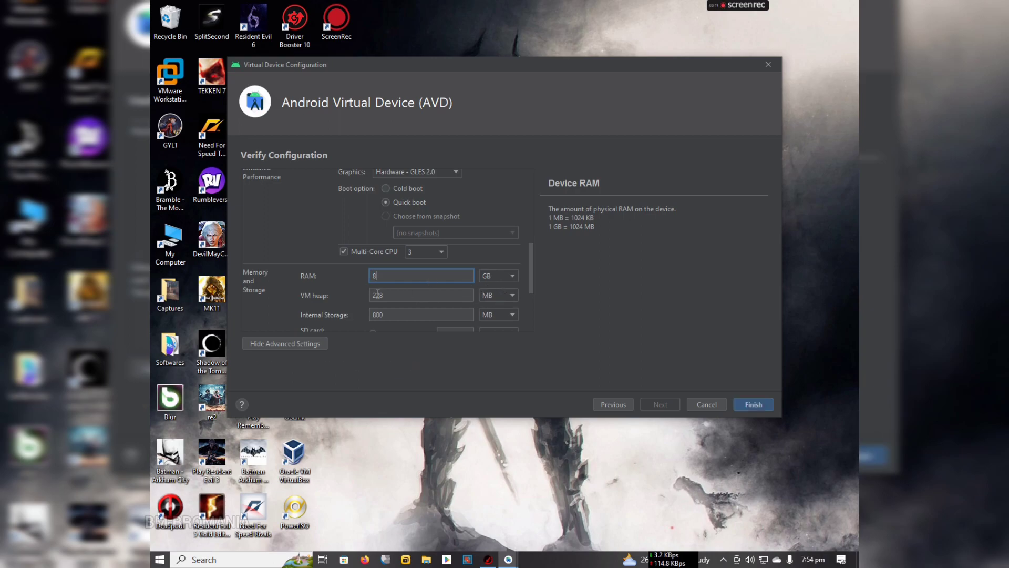
Set the Pixel 4 virtual device's internal storage to 20 GB.
scroll(432, 297, "down", 1)
scroll(432, 297, "down", 1)
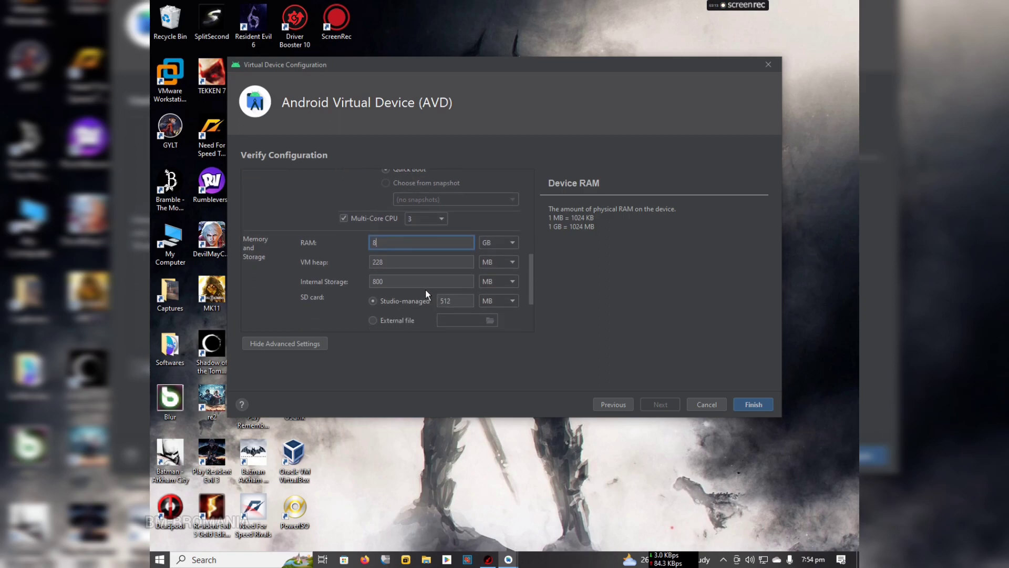
left_click(515, 280)
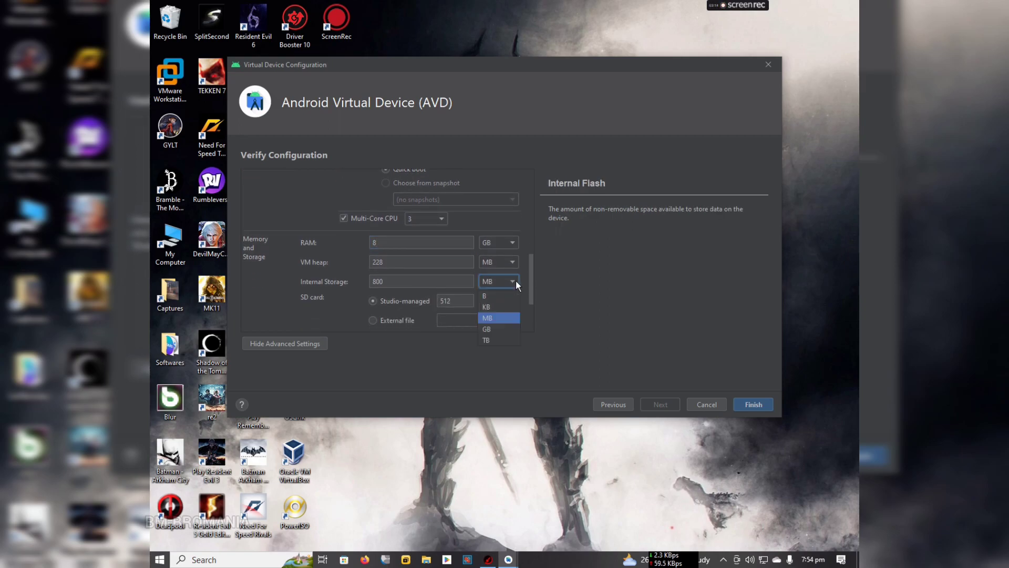
left_click(499, 329)
left_click(404, 282)
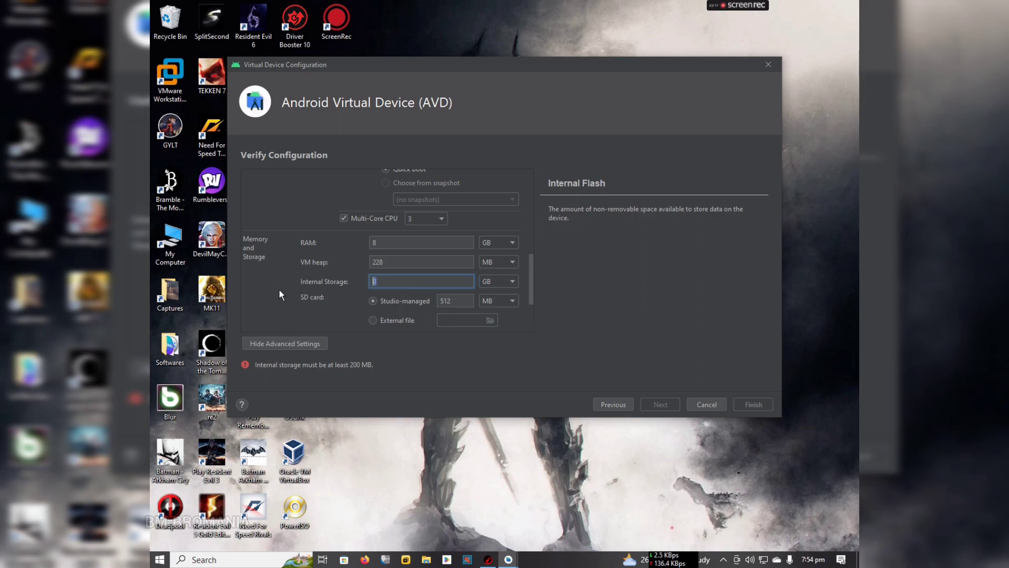
type("20")
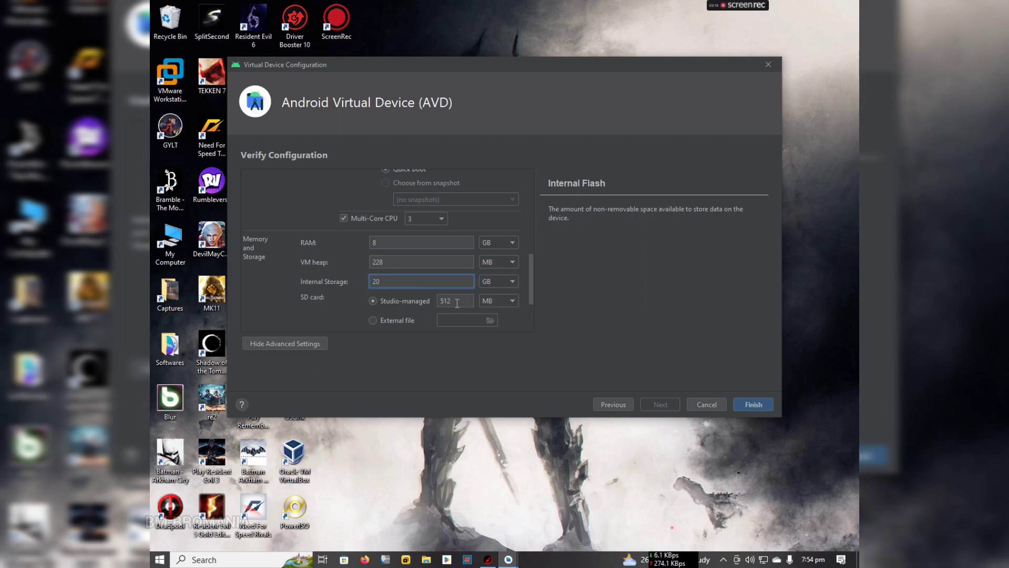
Finish creating the Pixel 4 virtual device with its device frame enabled, and launch Pixel 4 API 34 from the device list.
scroll(447, 299, "down", 3)
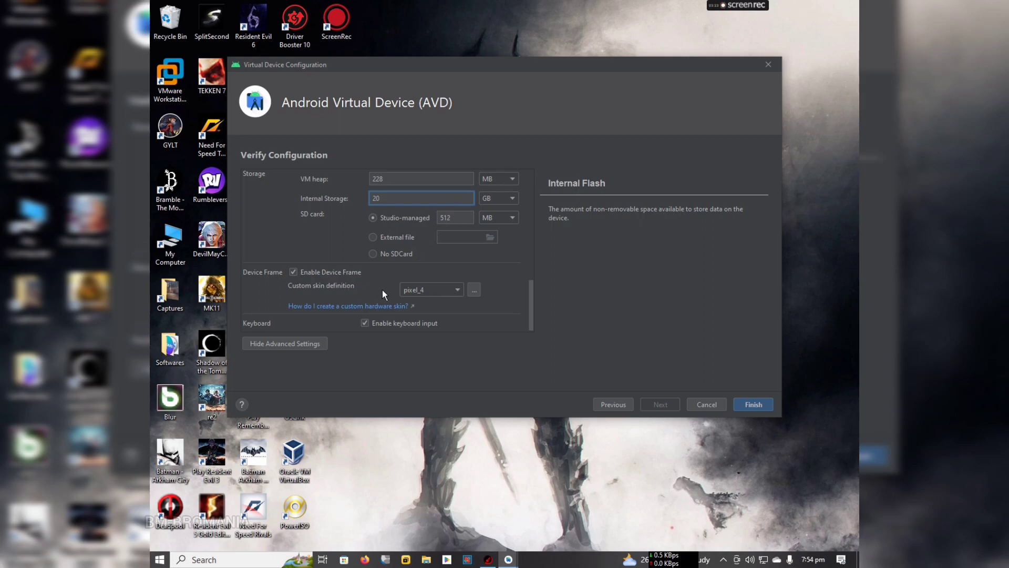
scroll(391, 261, "down", 1)
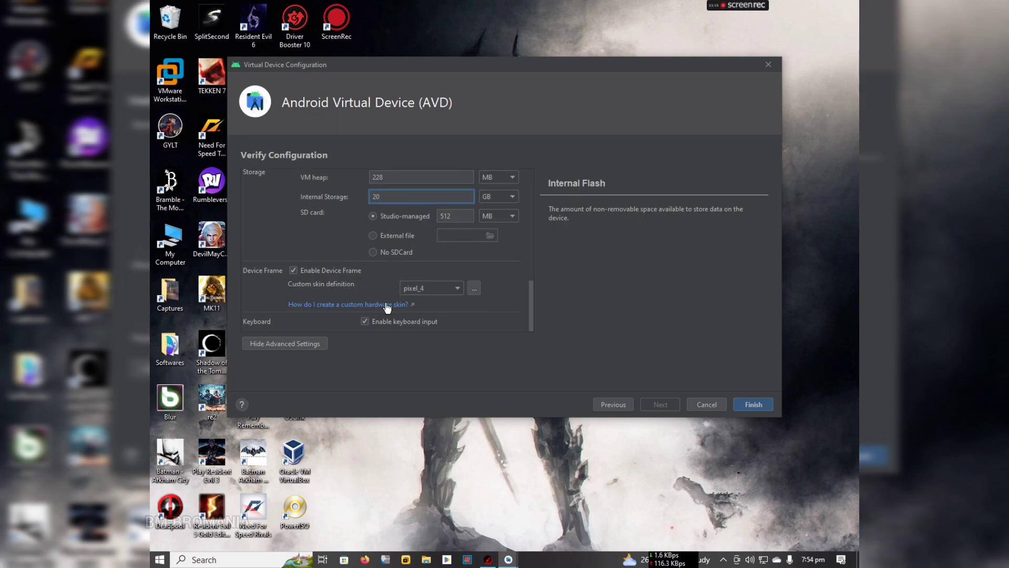
left_click(298, 271)
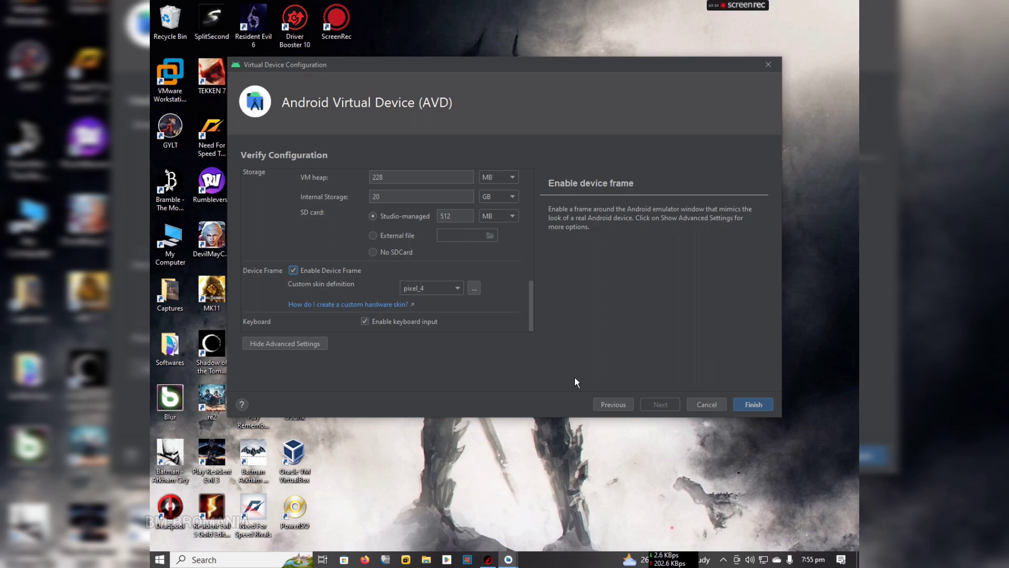
left_click(747, 403)
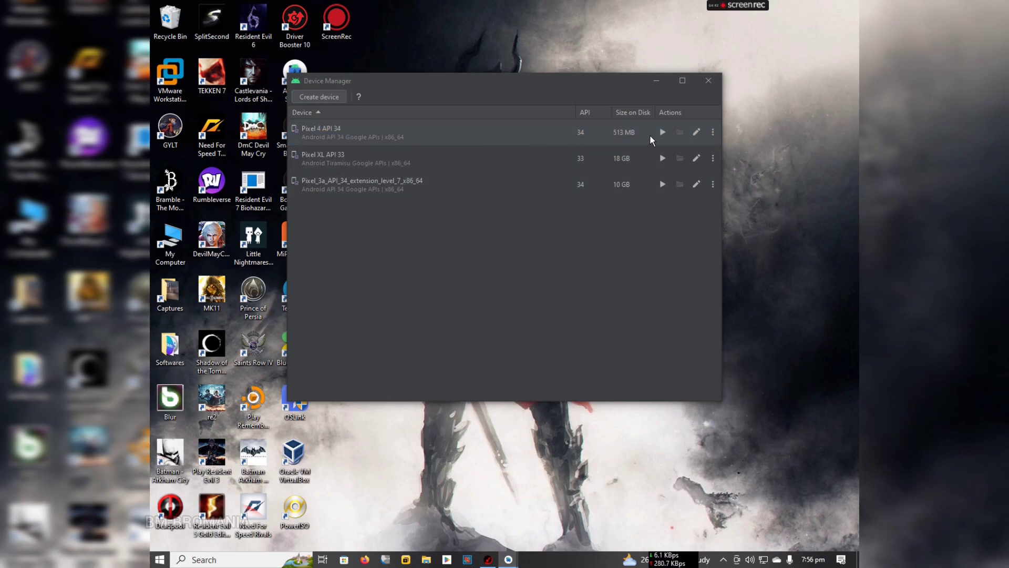
left_click(661, 132)
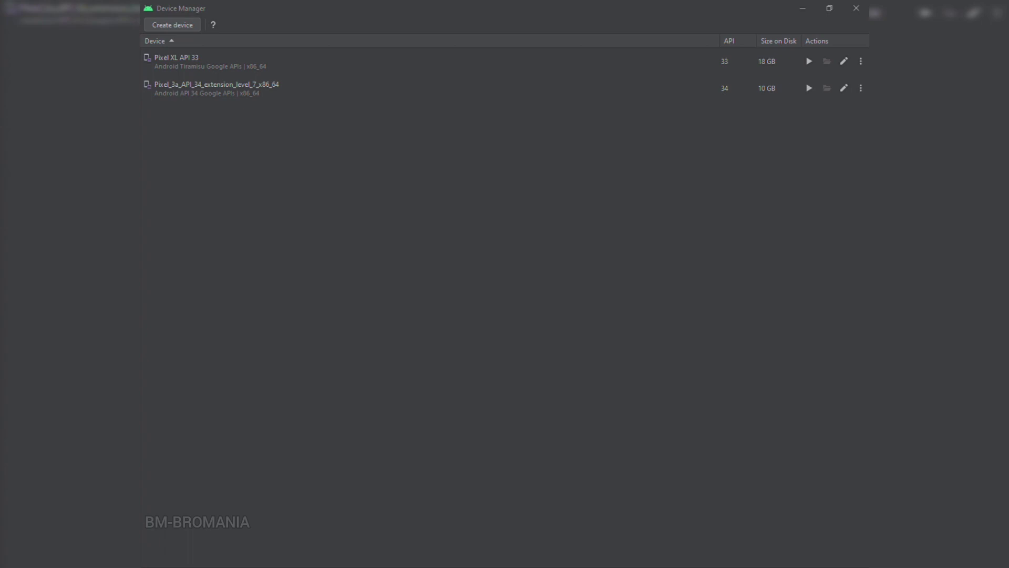
Launch the Pixel_3a_API_34_extension_level_7_x86_64 virtual device and show its emulator in front of the Device Manager.
left_click(808, 87)
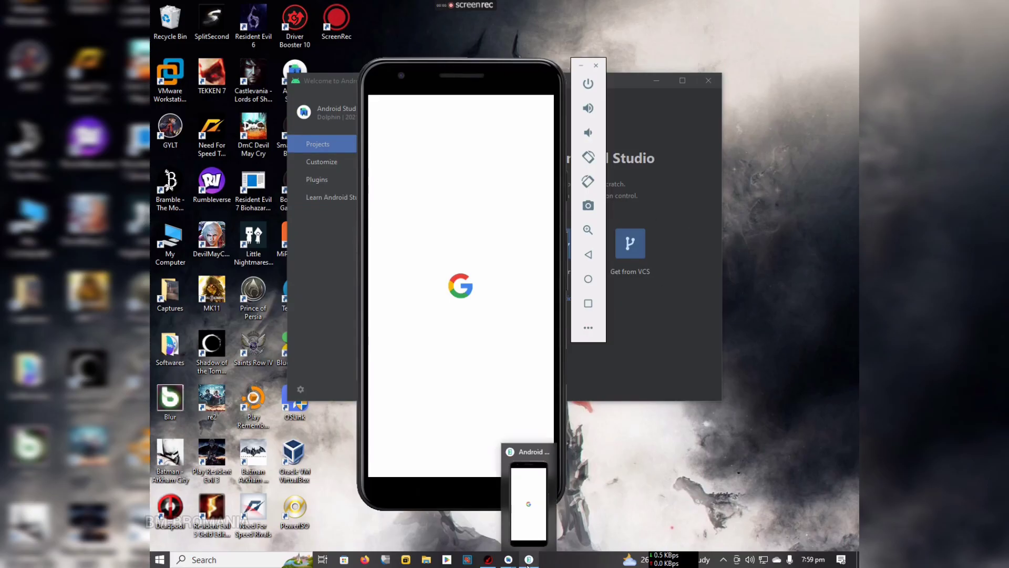
mouse_move(508, 561)
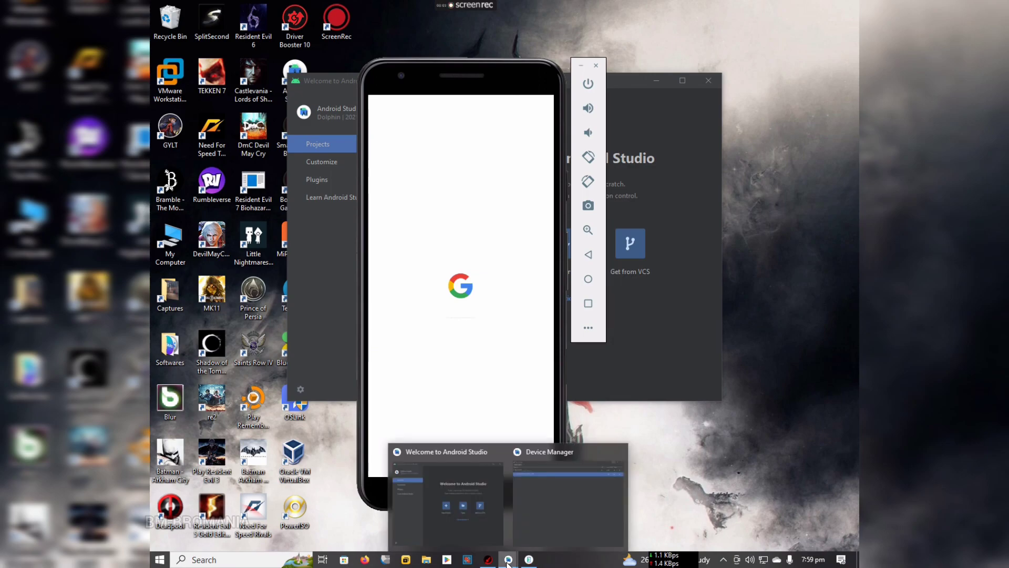
left_click(535, 512)
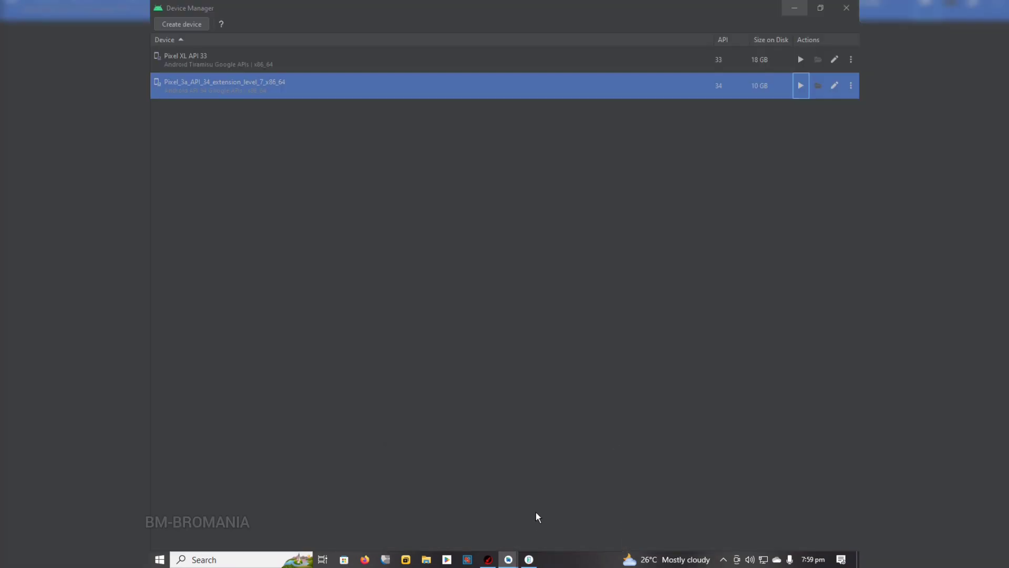
left_click(529, 559)
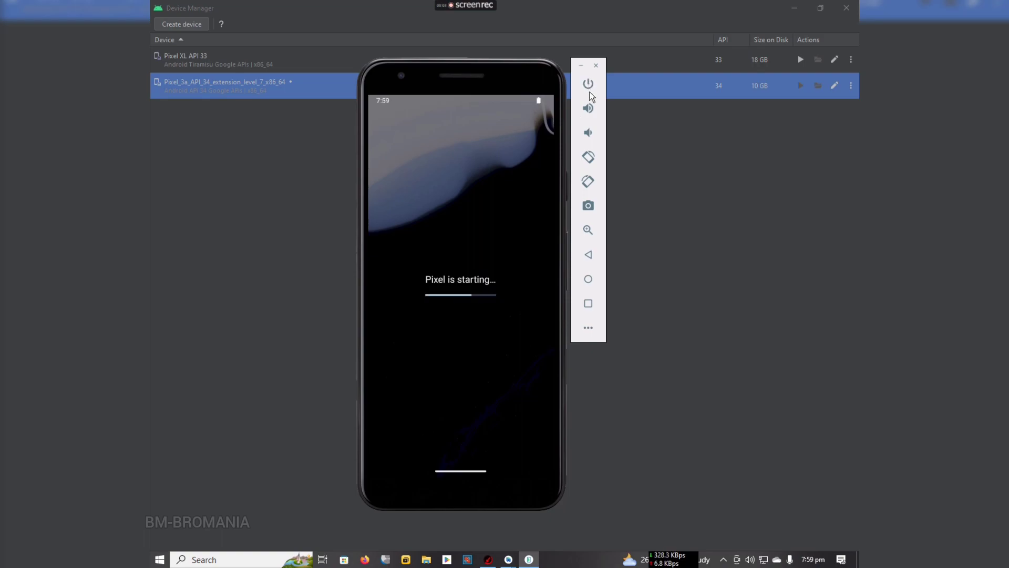
Power off the running Pixel 3a emulator and close it.
left_click(588, 85)
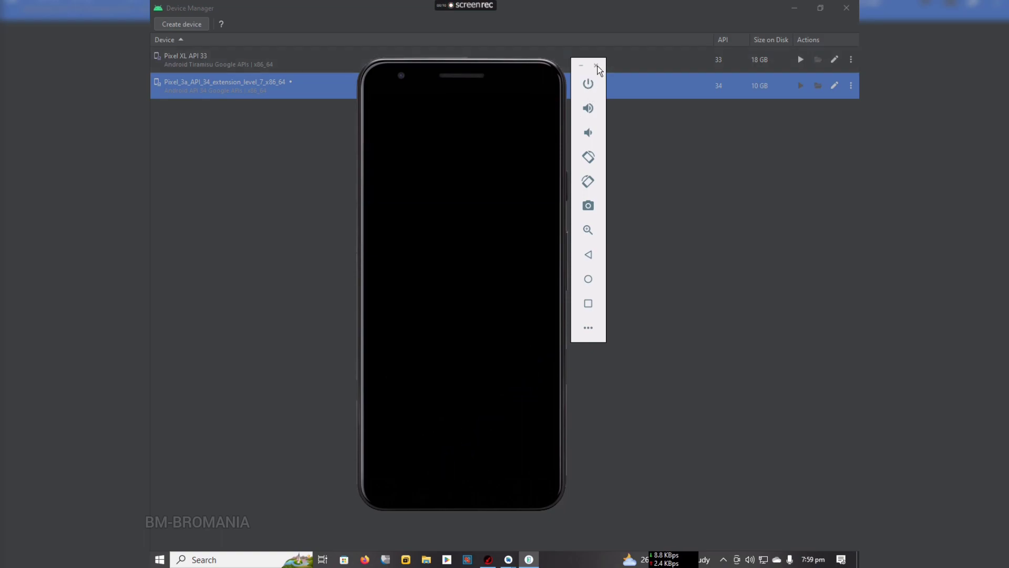
left_click(597, 65)
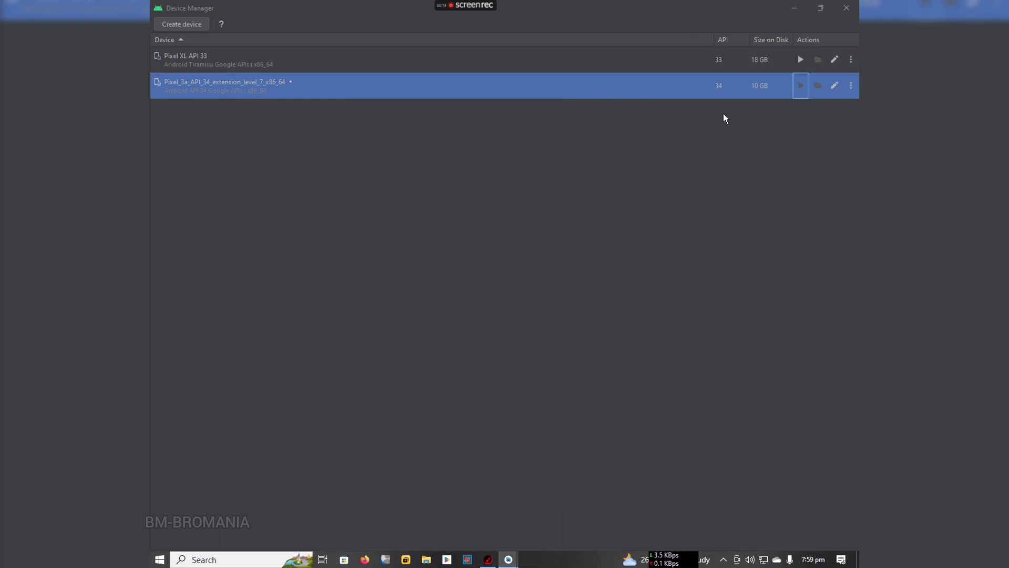
Edit the Pixel 3a virtual device, setting its startup orientation to Landscape and enabling the device frame.
left_click(834, 85)
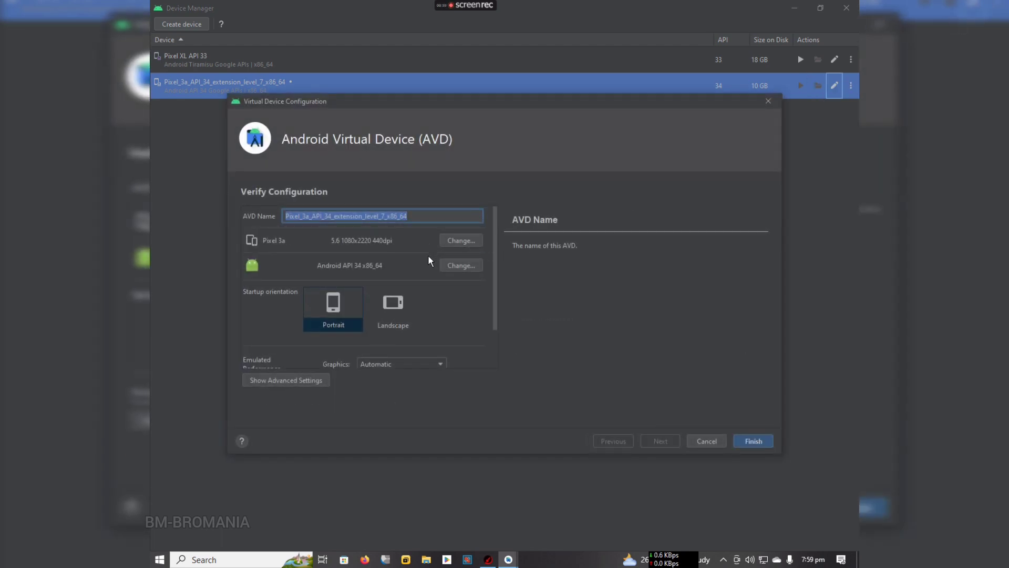
left_click(395, 301)
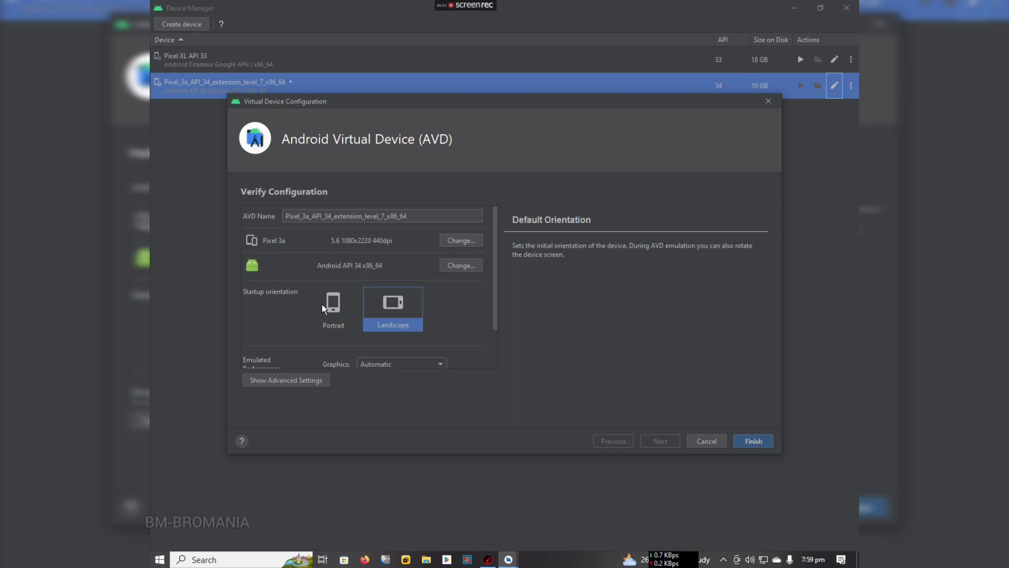
scroll(322, 304, "down", 1)
scroll(322, 304, "down", 1)
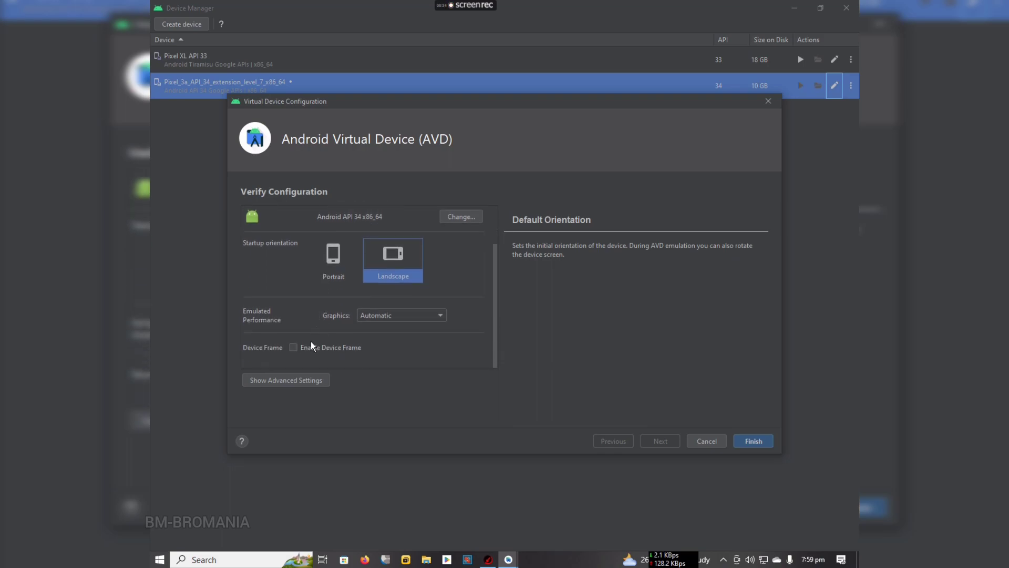
left_click(300, 351)
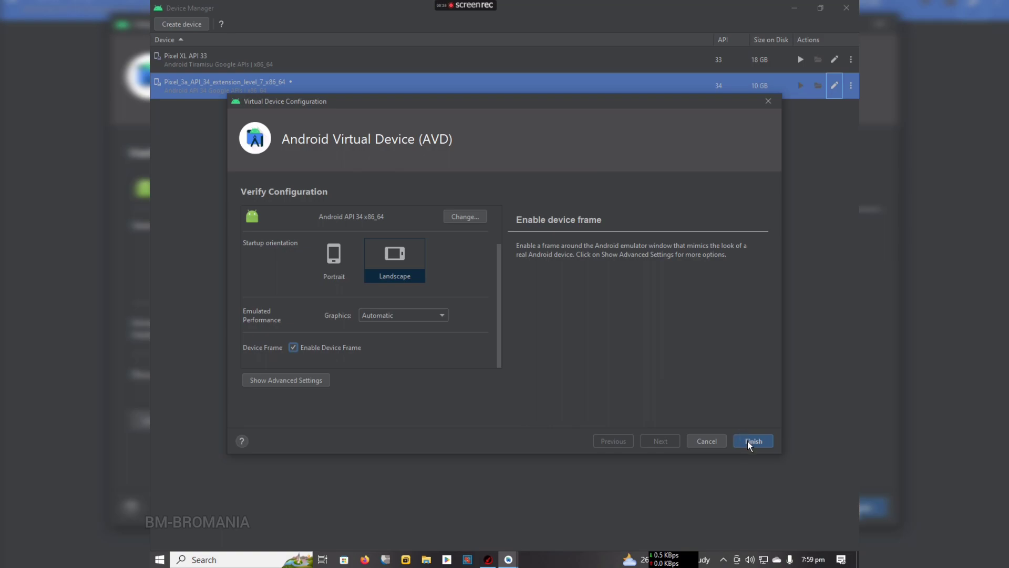
Show the Pixel 3a device's advanced settings and set its RAM to 8 GB.
left_click(316, 380)
scroll(425, 311, "down", 3)
scroll(425, 311, "down", 3)
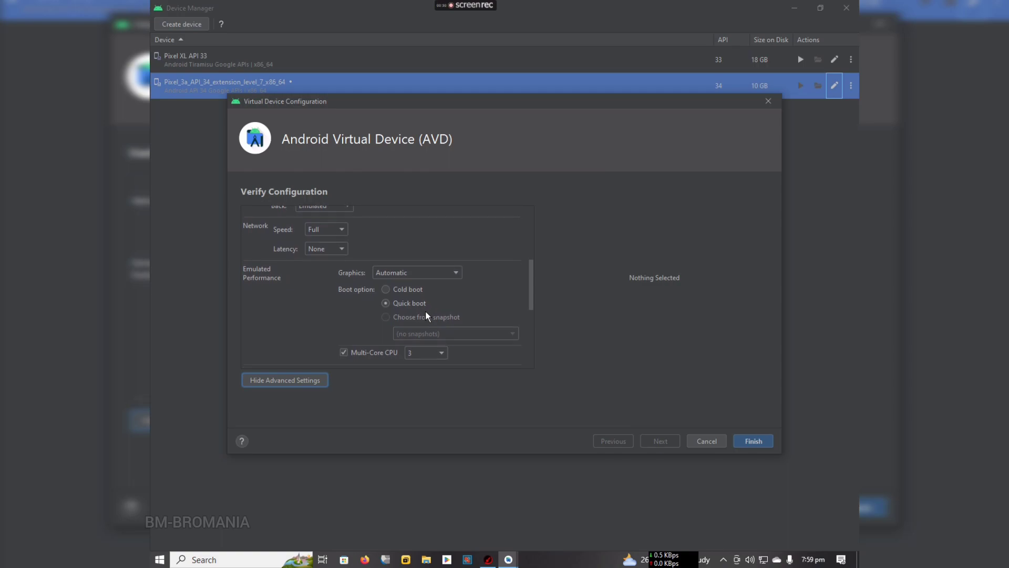
scroll(425, 311, "down", 3)
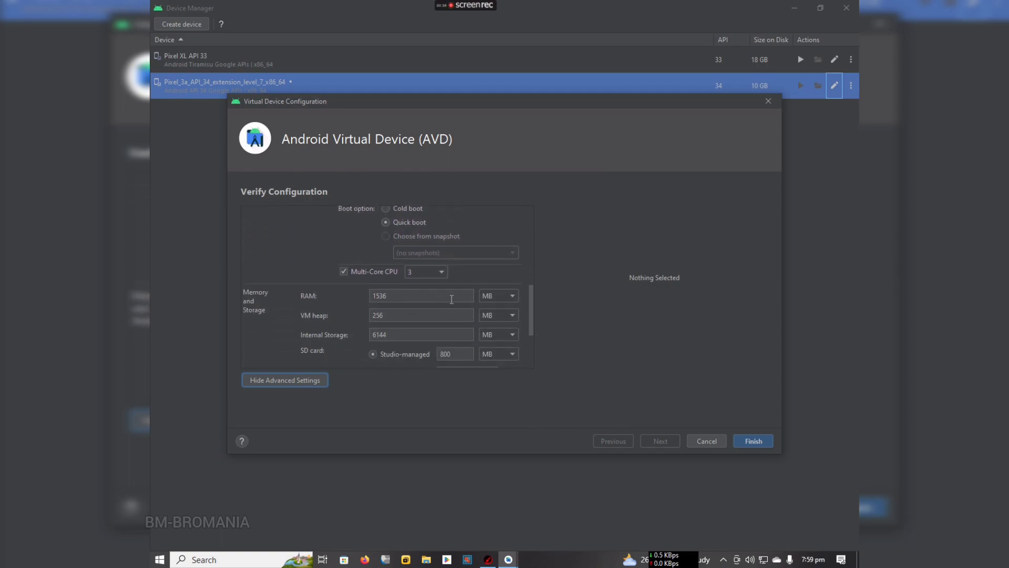
left_click(508, 296)
left_click(504, 343)
left_click_drag(390, 297, 317, 321)
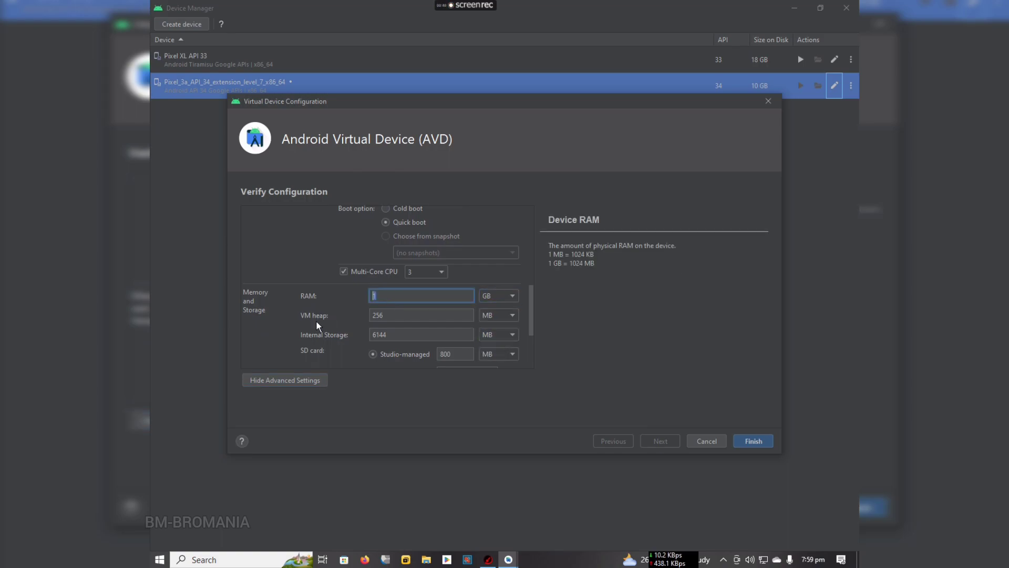
type("8")
Set the Pixel 3a device's internal storage to 20 GB.
left_click(511, 335)
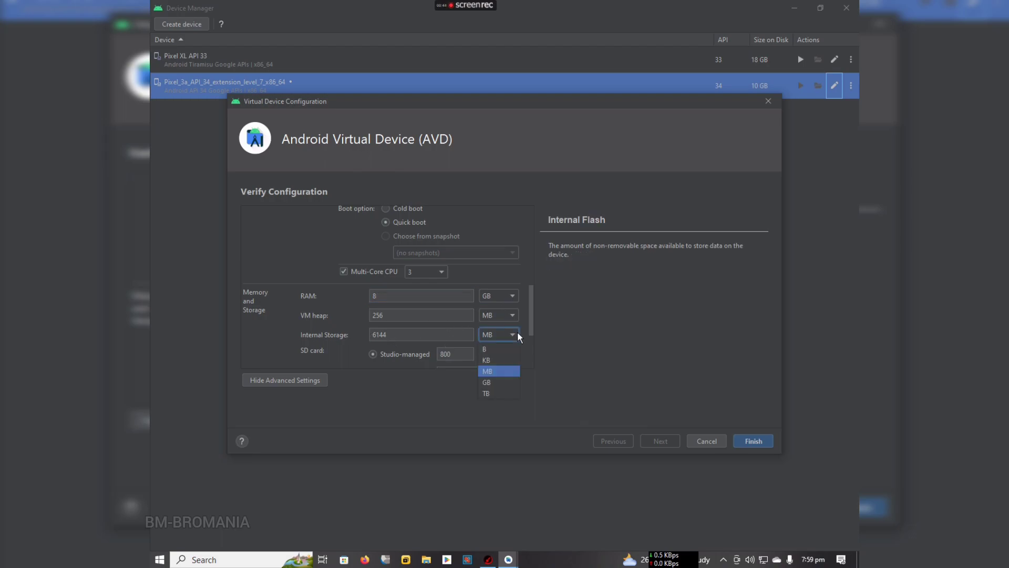
left_click(493, 381)
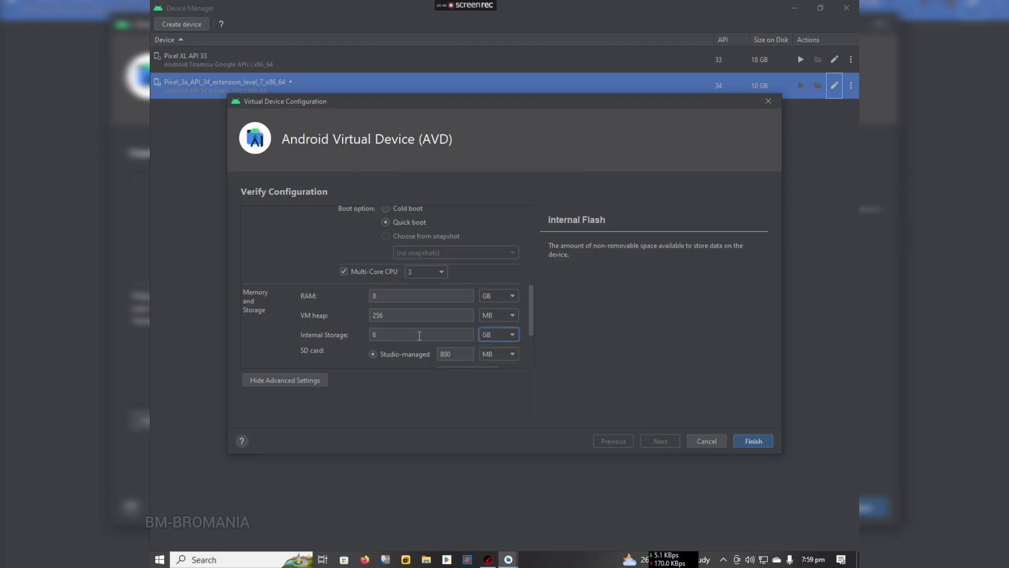
left_click_drag(406, 335, 316, 334)
type("20")
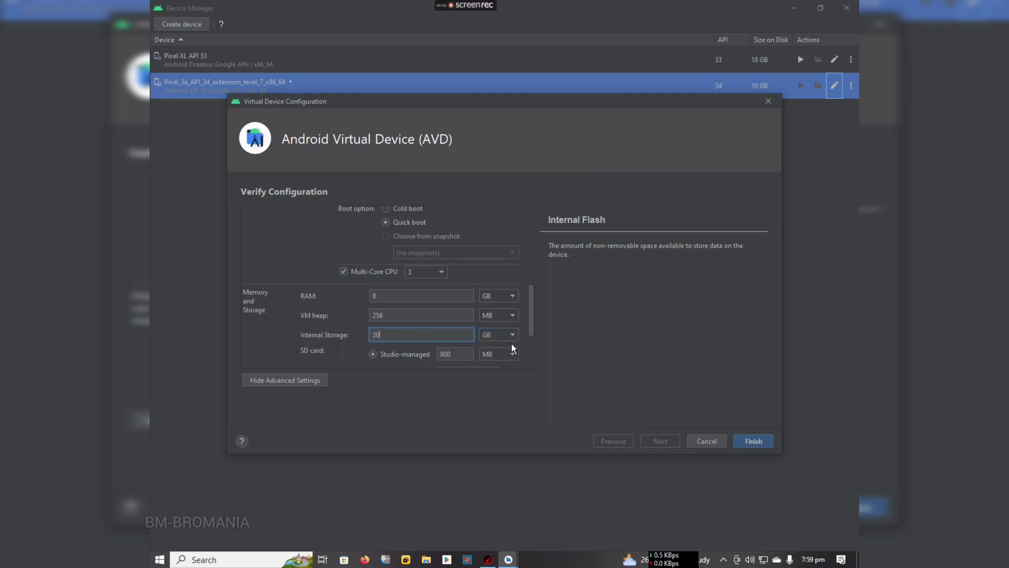